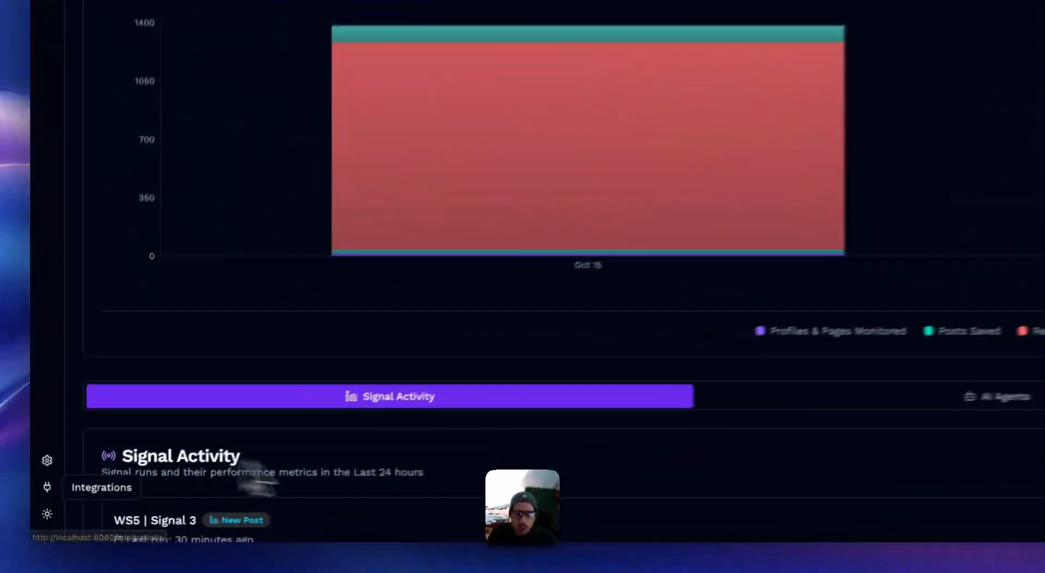
Step: Open the Integrations page and review the available third-party services and their connection status
click(39, 514)
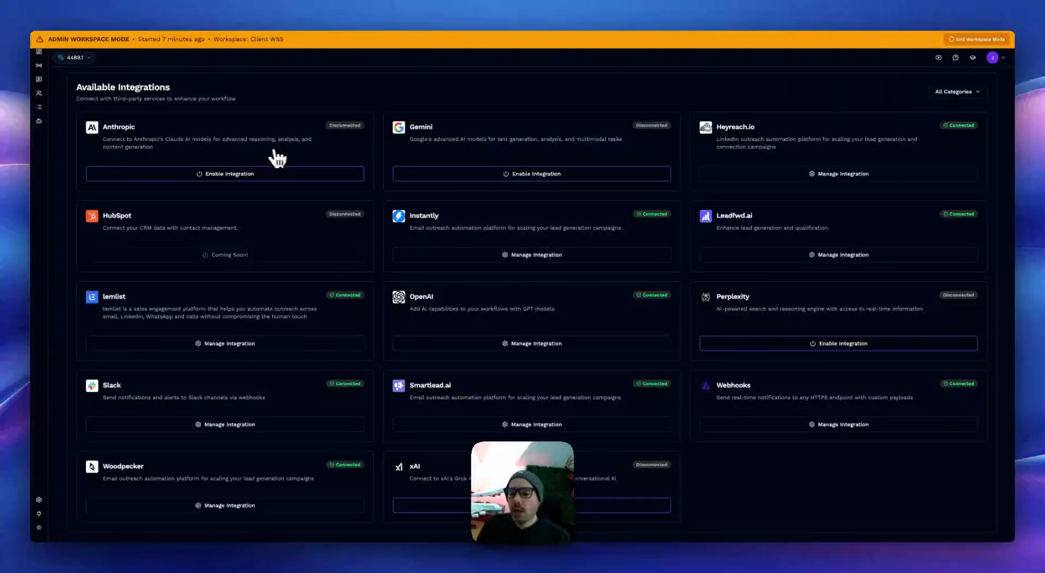
scroll(493, 326, down, 1)
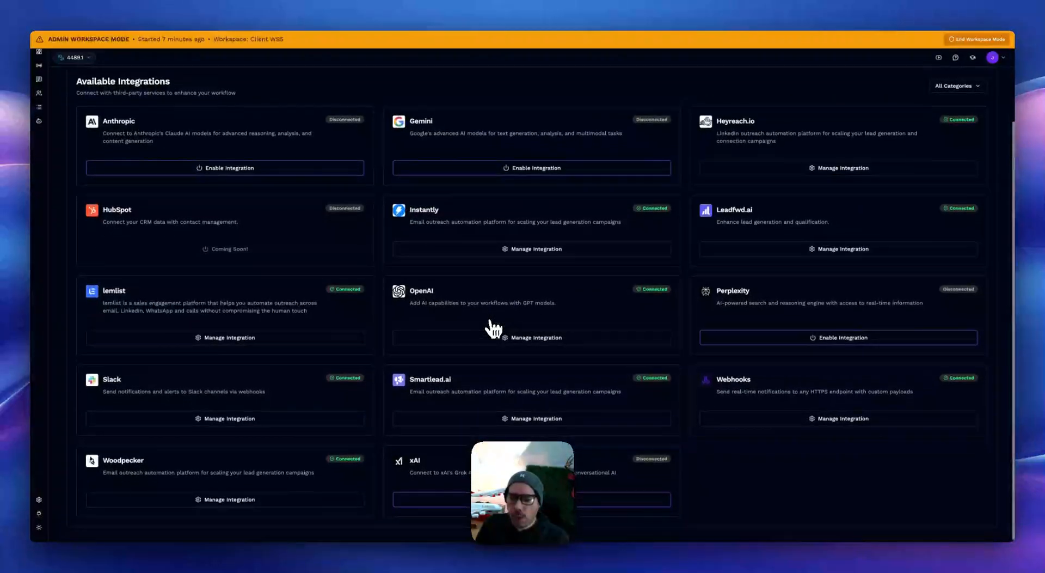
scroll(462, 313, up, 3)
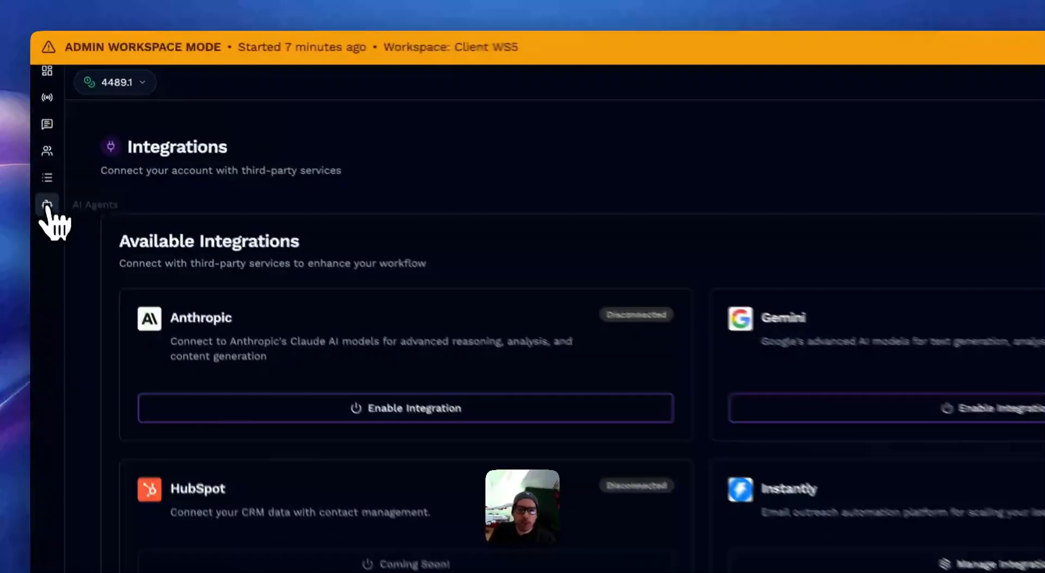
Step: Go to the AI Agents list and open the "Qualify ICP then Find Email" agent for editing
click(46, 205)
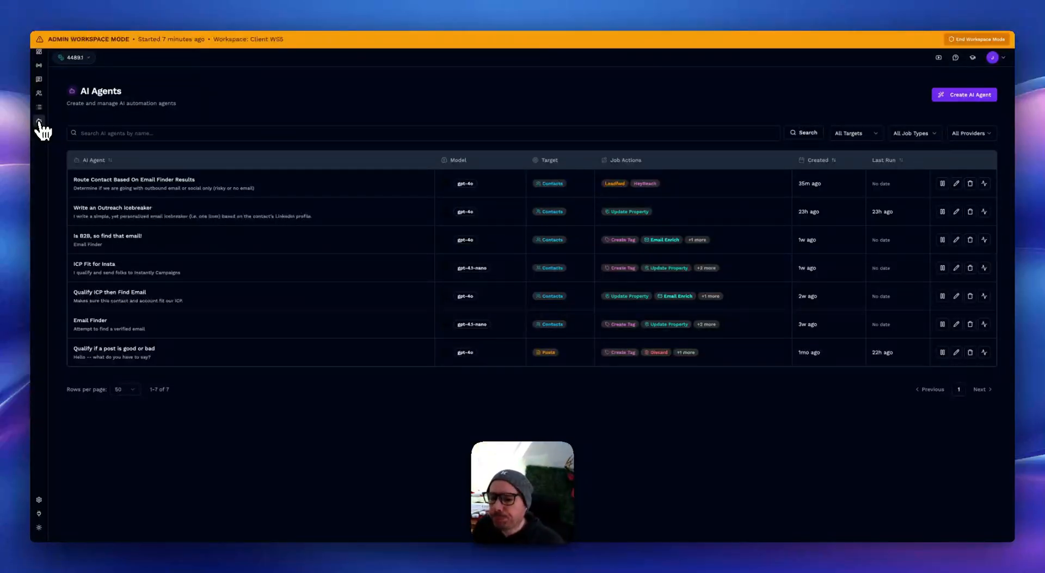
click(40, 122)
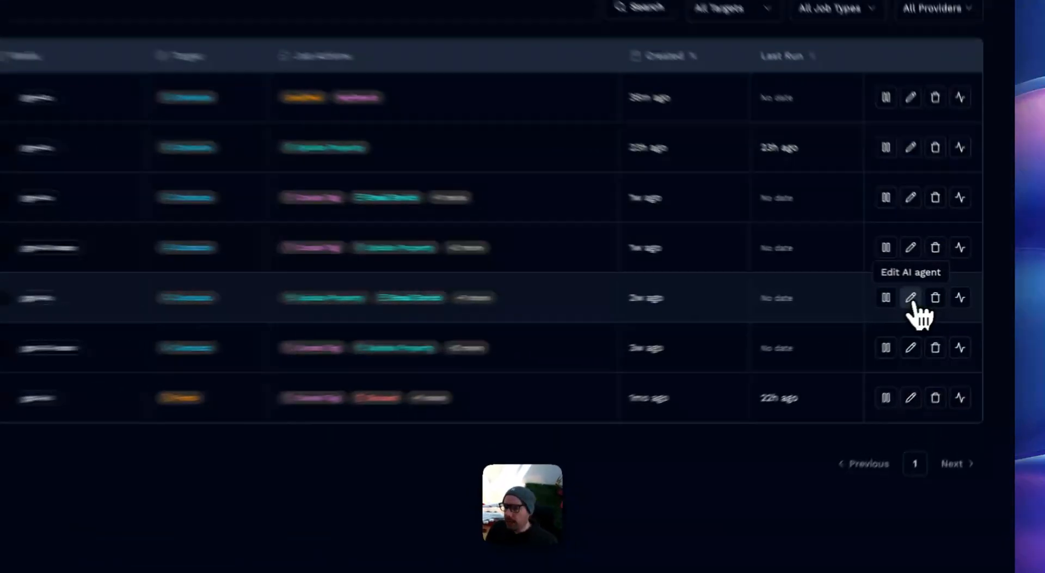
click(957, 295)
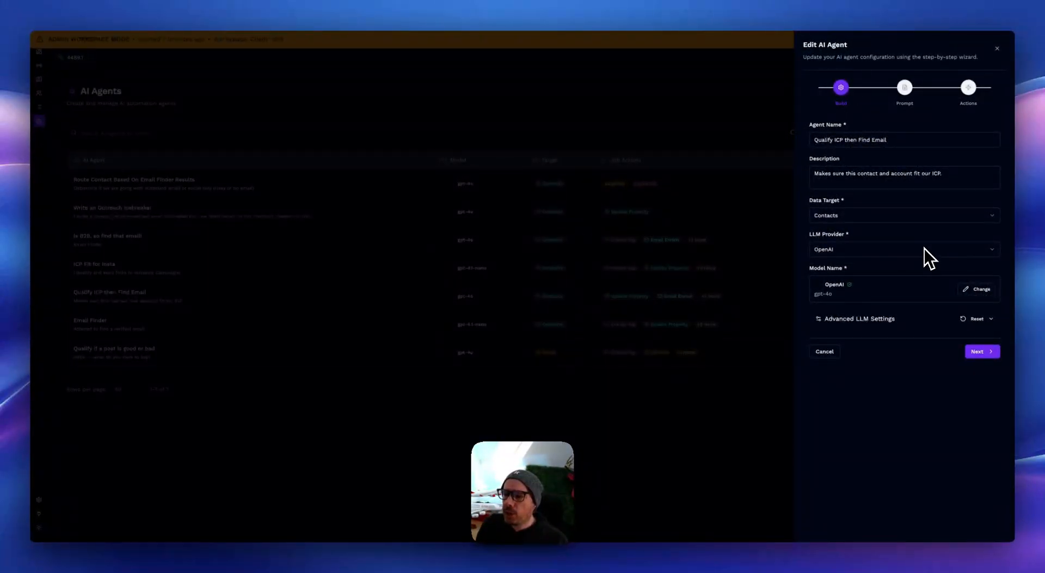
Step: Check the agent's Data Target options, keeping Contacts, and look at its LLM Provider setting
click(871, 216)
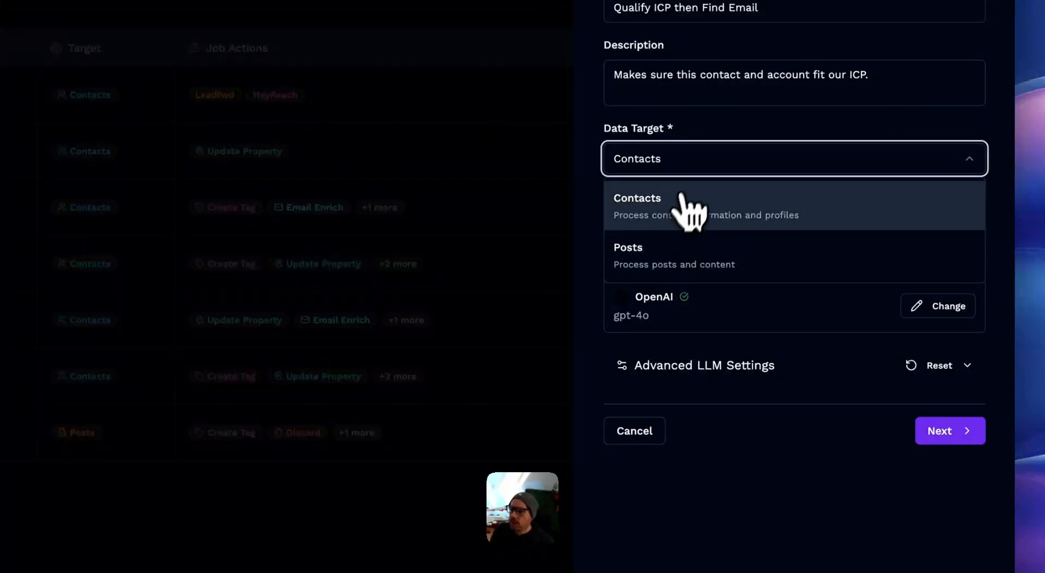
click(709, 125)
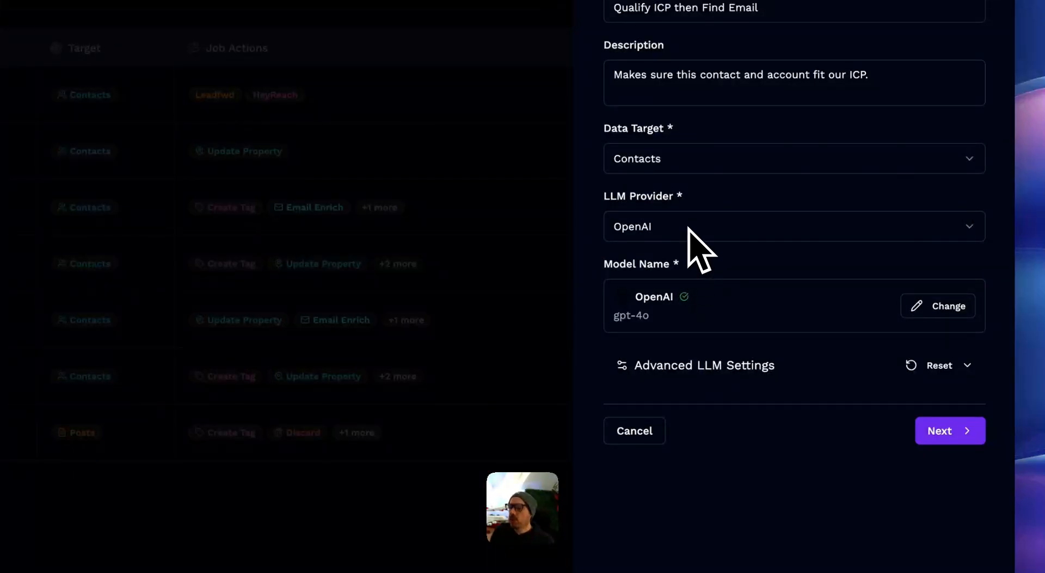
double_click(613, 197)
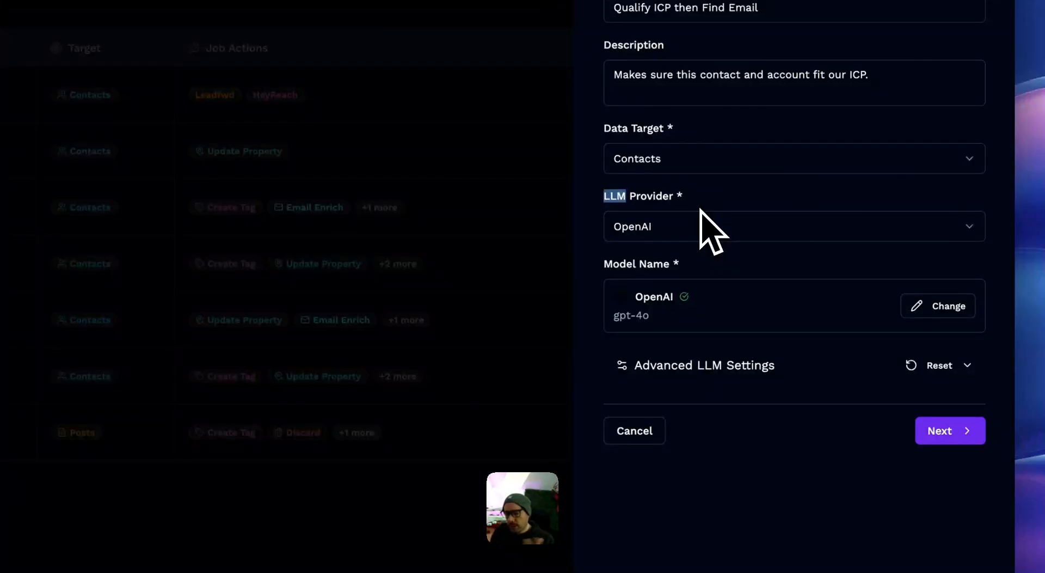
click(733, 196)
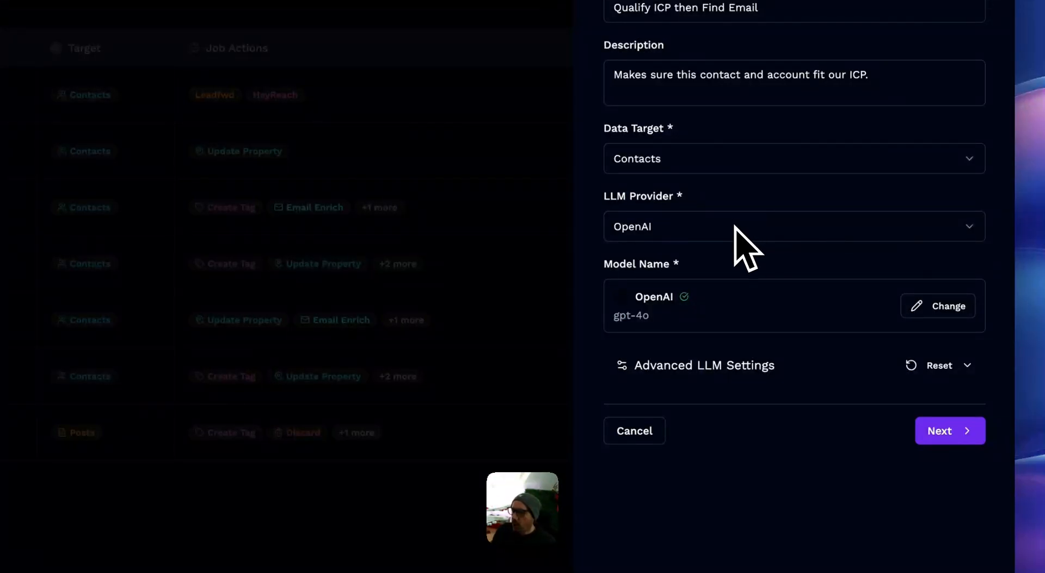
Step: Browse the OpenAI models offered for the agent and close the list without picking a new one
click(941, 315)
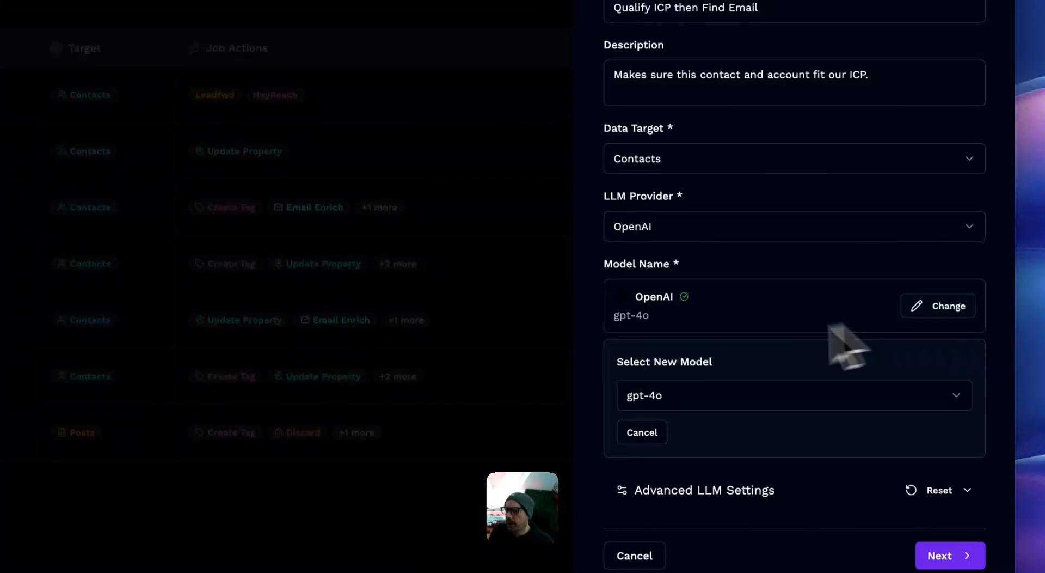
click(787, 396)
scroll(801, 461, down, 5)
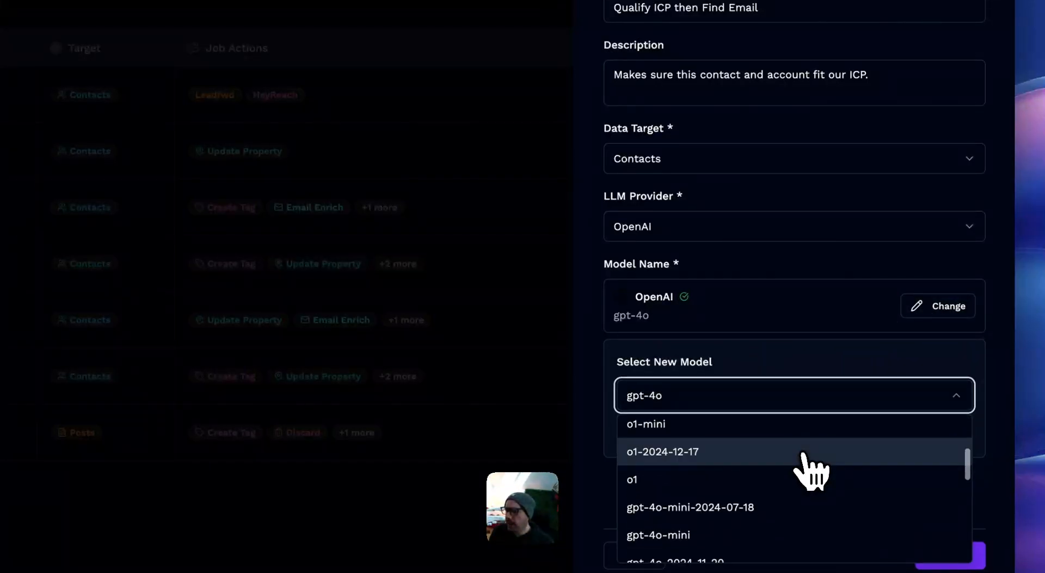
scroll(809, 467, up, 10)
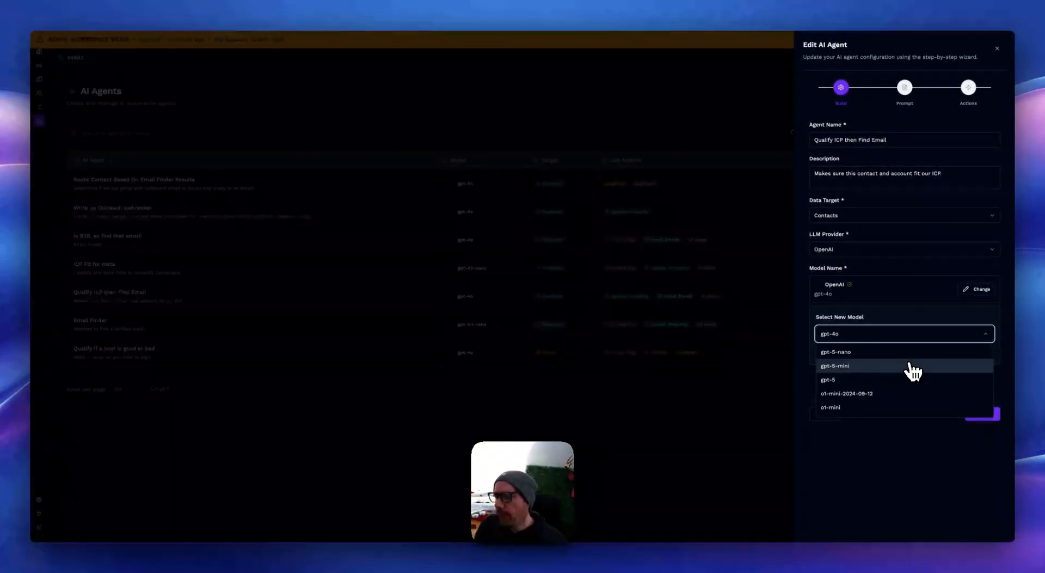
click(919, 315)
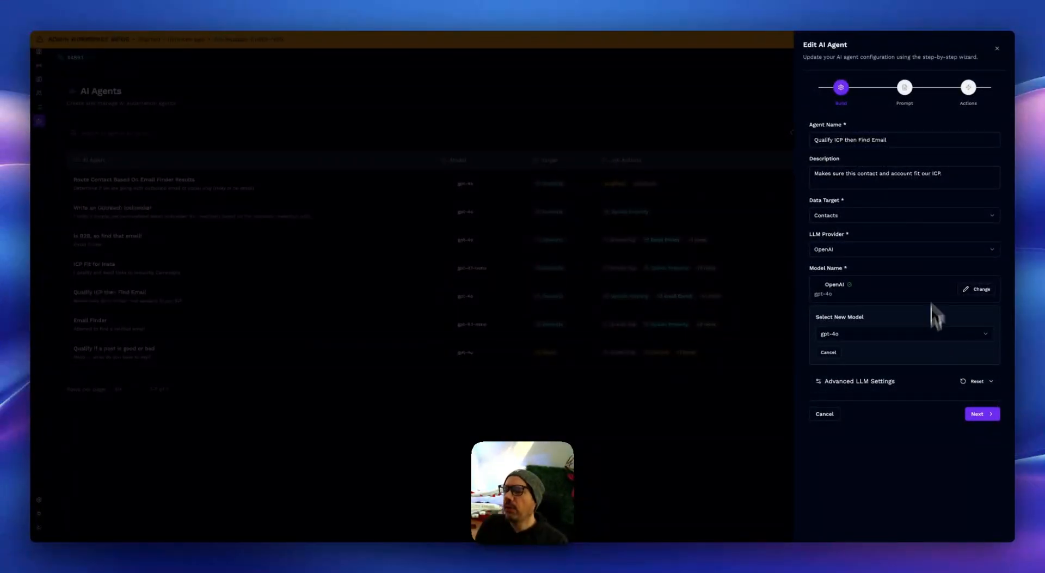
Step: Open the agent's Prompt stage and examine the 'yesB2B' and 'noB2B' response words in the main prompt
click(904, 87)
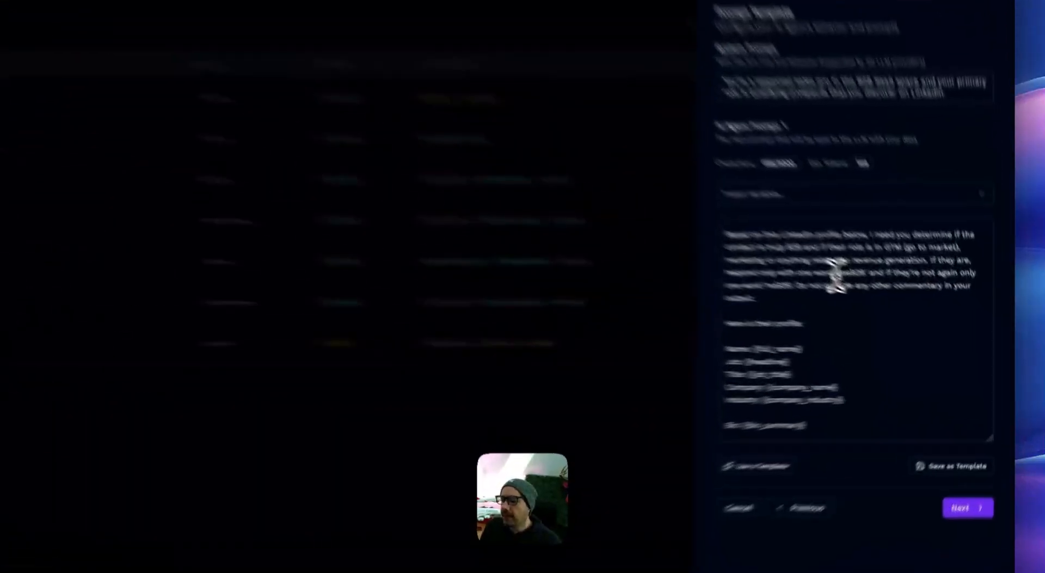
drag(836, 274, 861, 273)
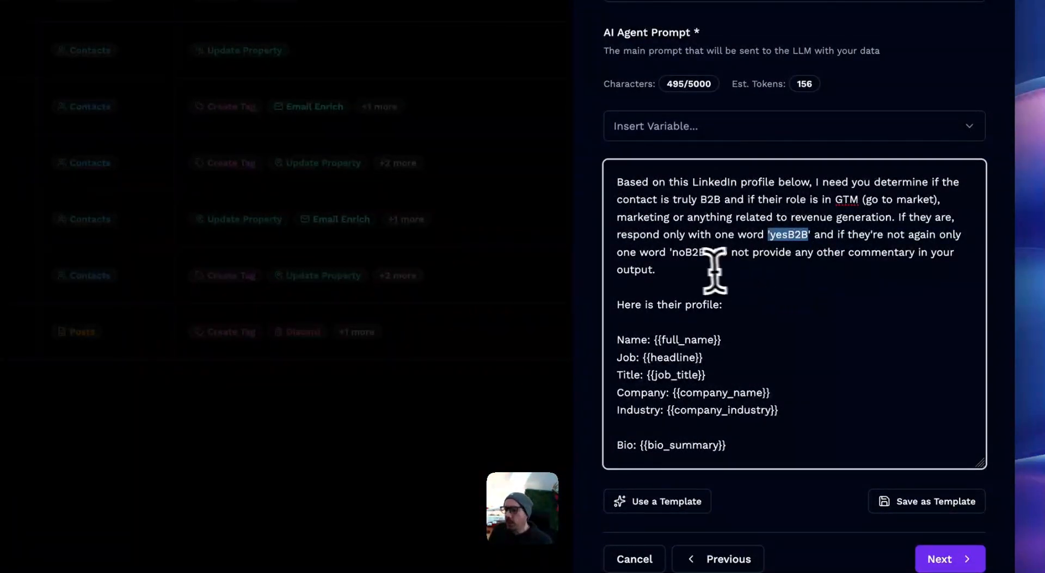
drag(673, 252, 707, 252)
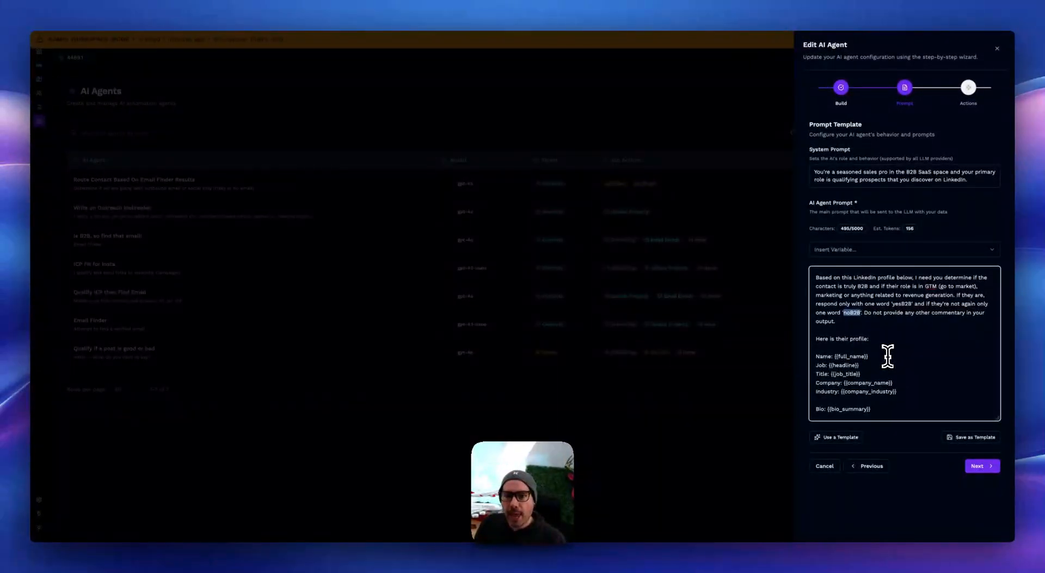
click(888, 356)
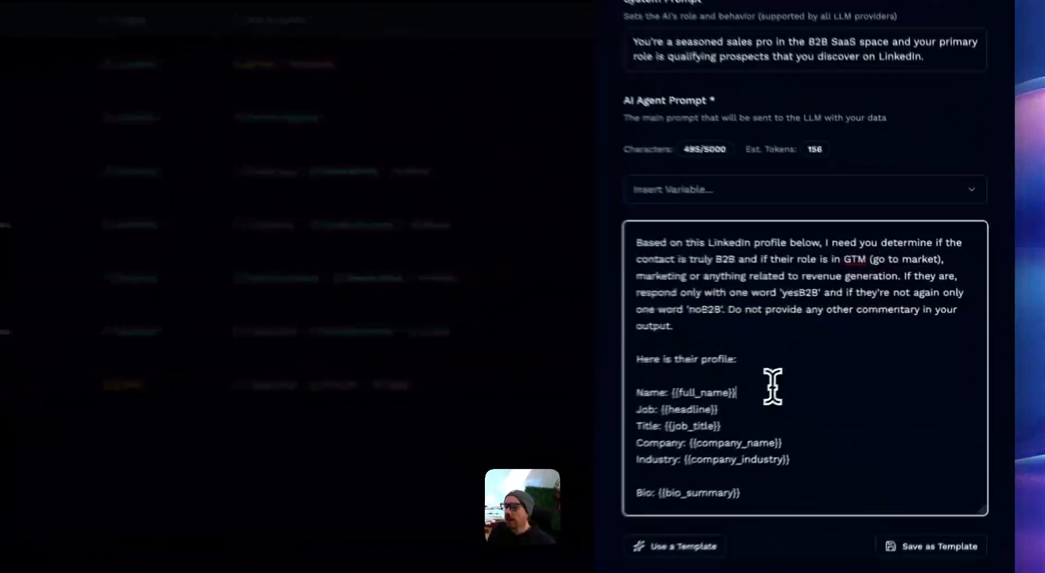
Step: Examine the variables available for the agent prompt, from contact fields to originating post and comment context, without inserting one
click(743, 191)
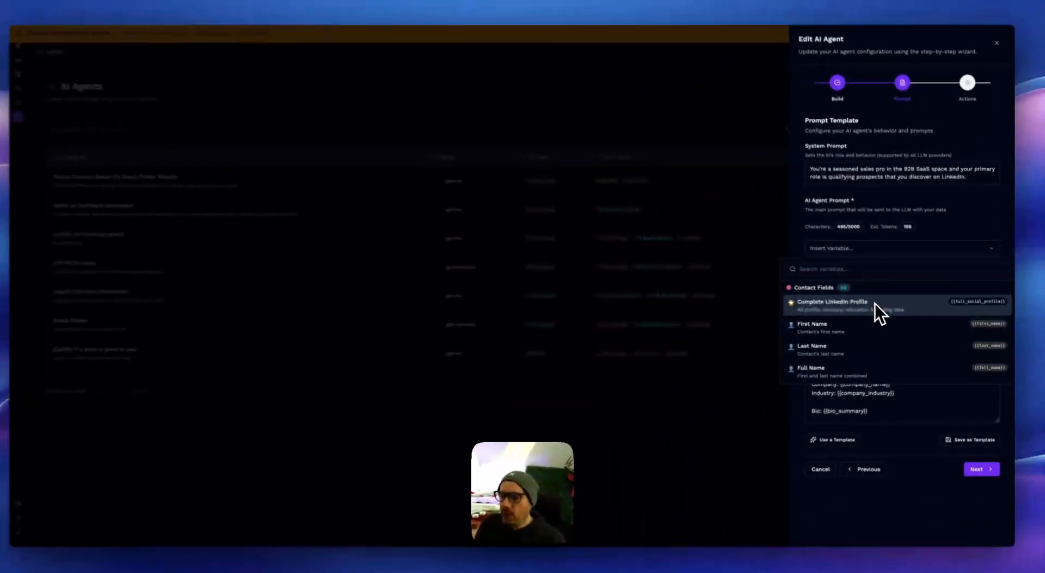
scroll(878, 304, down, 4)
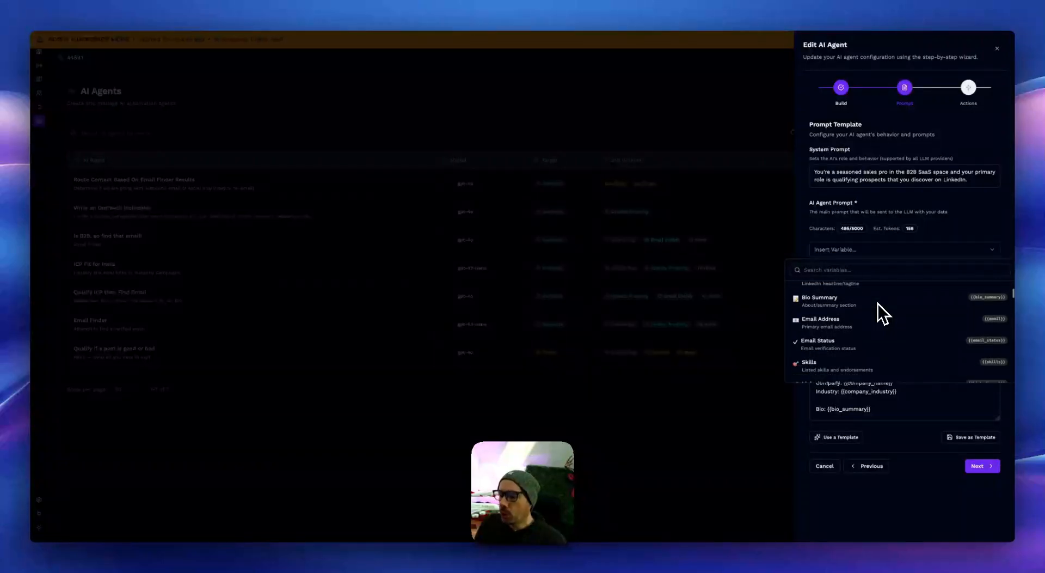
scroll(878, 304, down, 10)
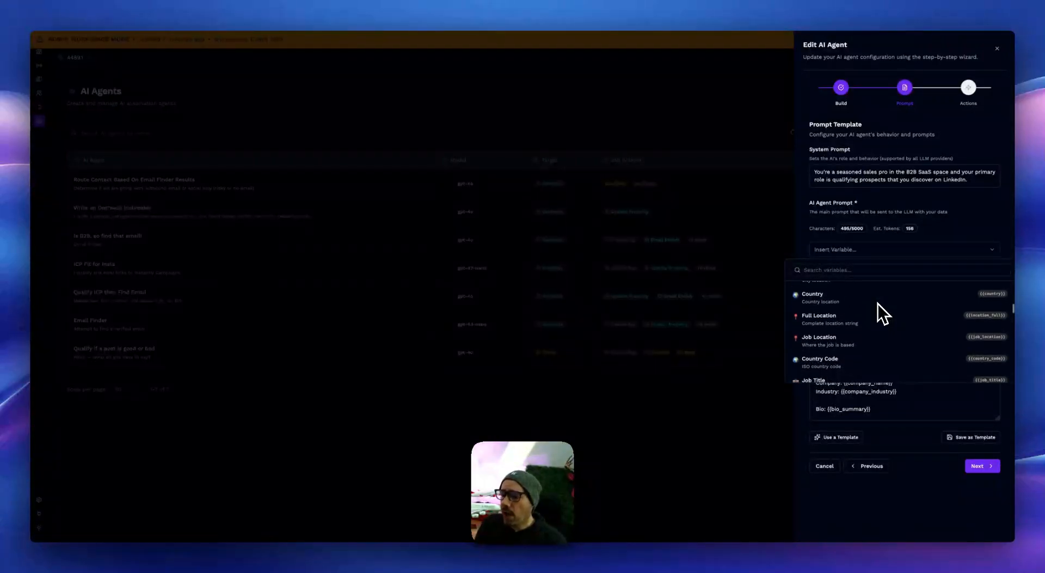
scroll(878, 304, down, 8)
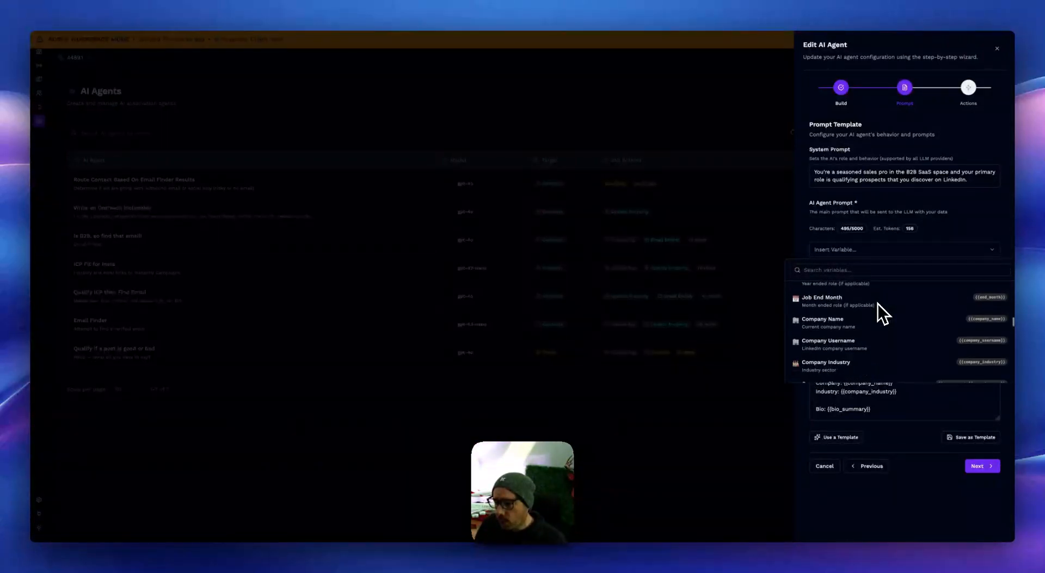
scroll(878, 304, down, 10)
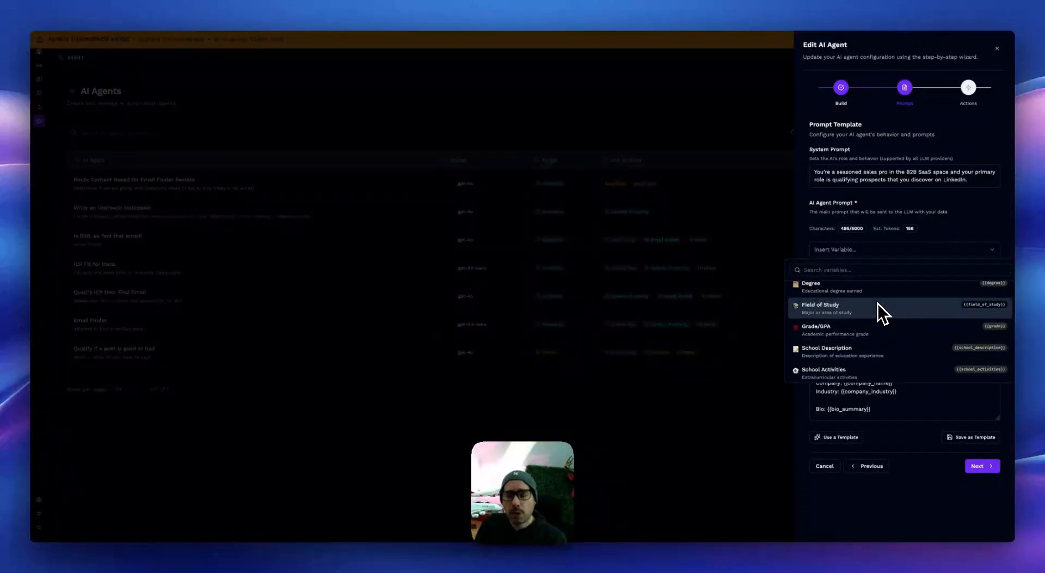
scroll(878, 304, down, 3)
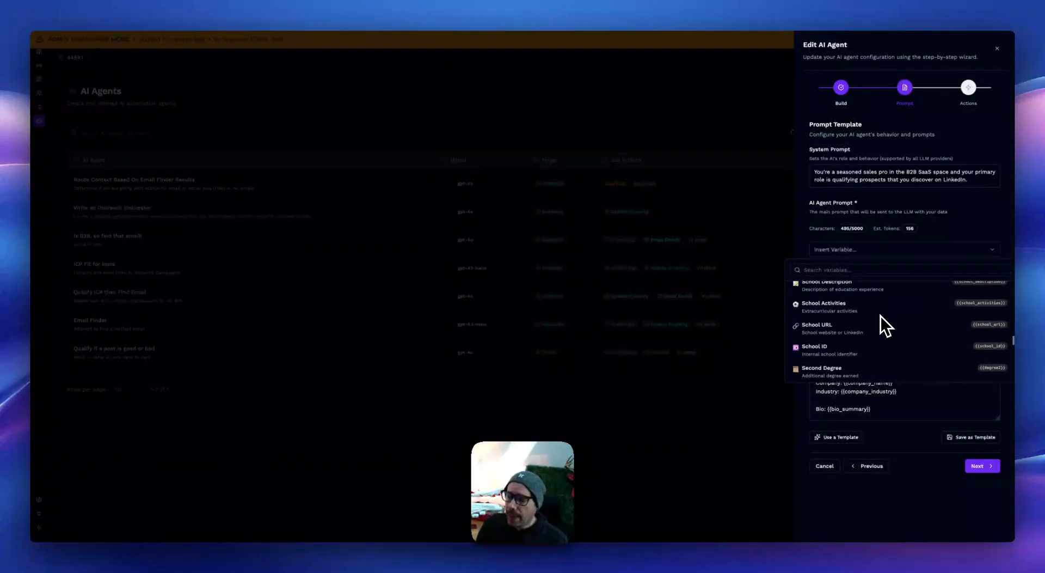
scroll(880, 316, down, 4)
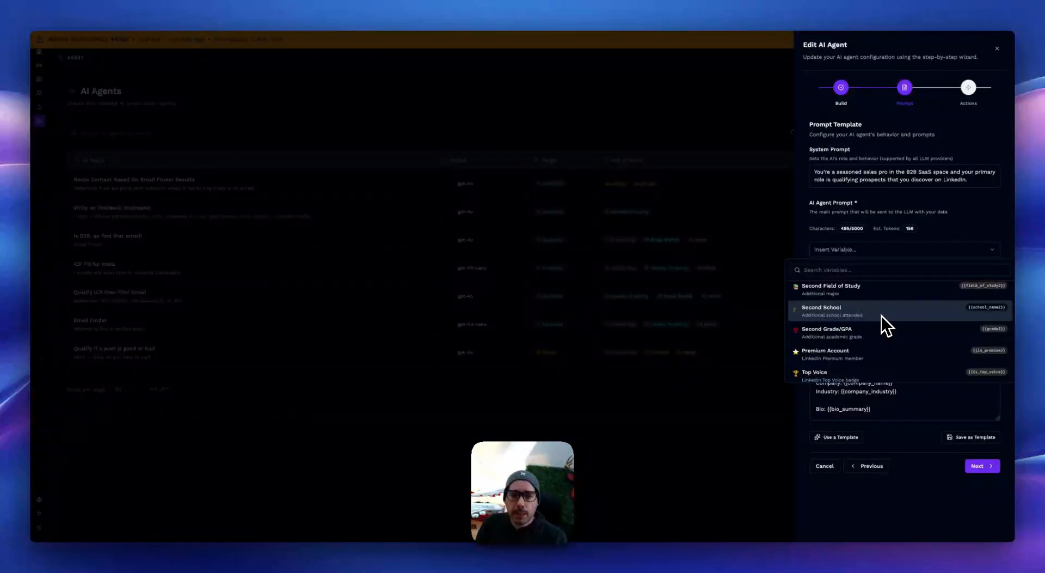
scroll(881, 316, down, 4)
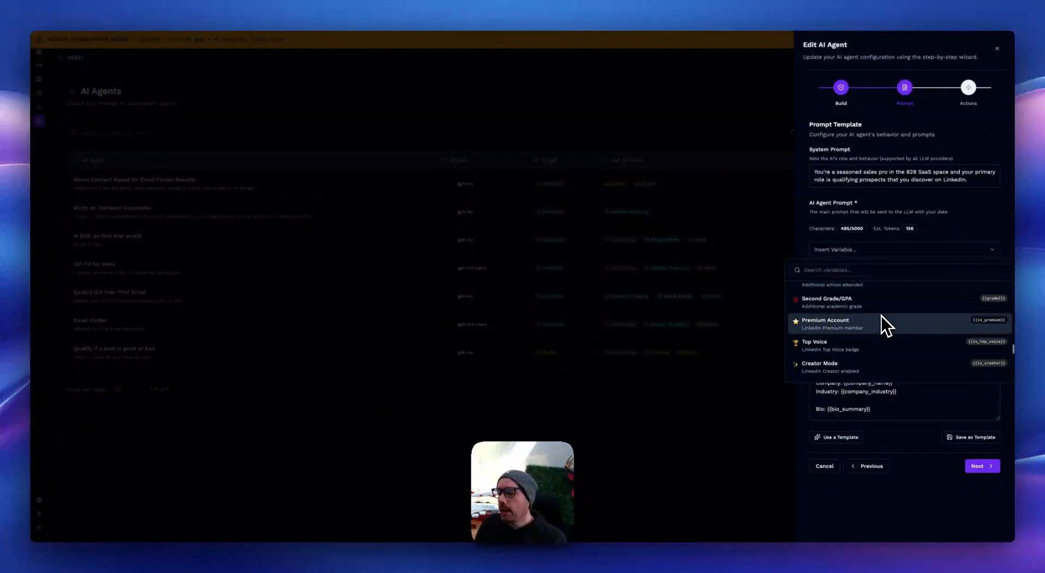
scroll(890, 324, down, 2)
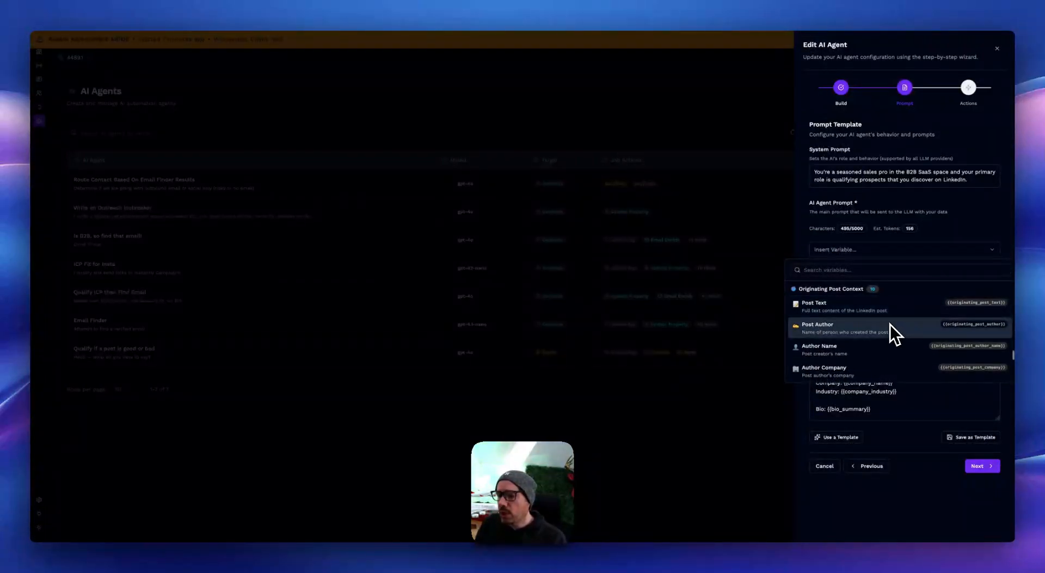
scroll(890, 325, down, 3)
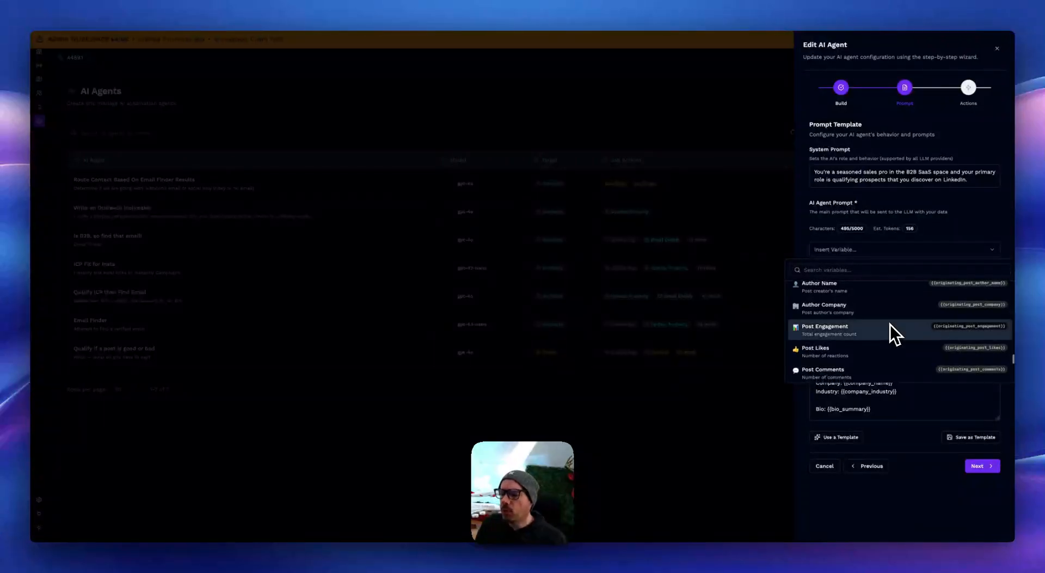
scroll(891, 324, down, 3)
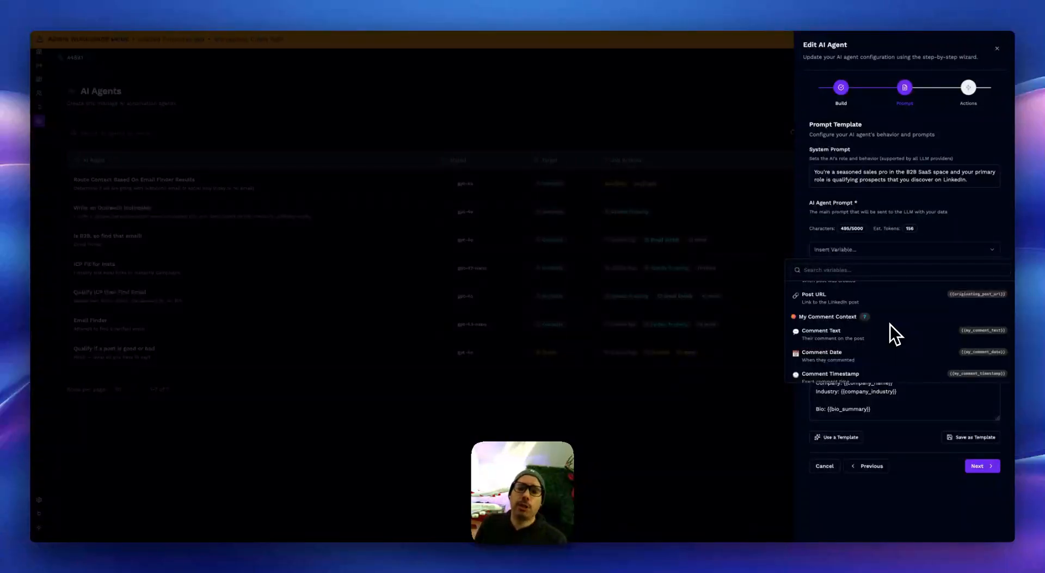
click(889, 409)
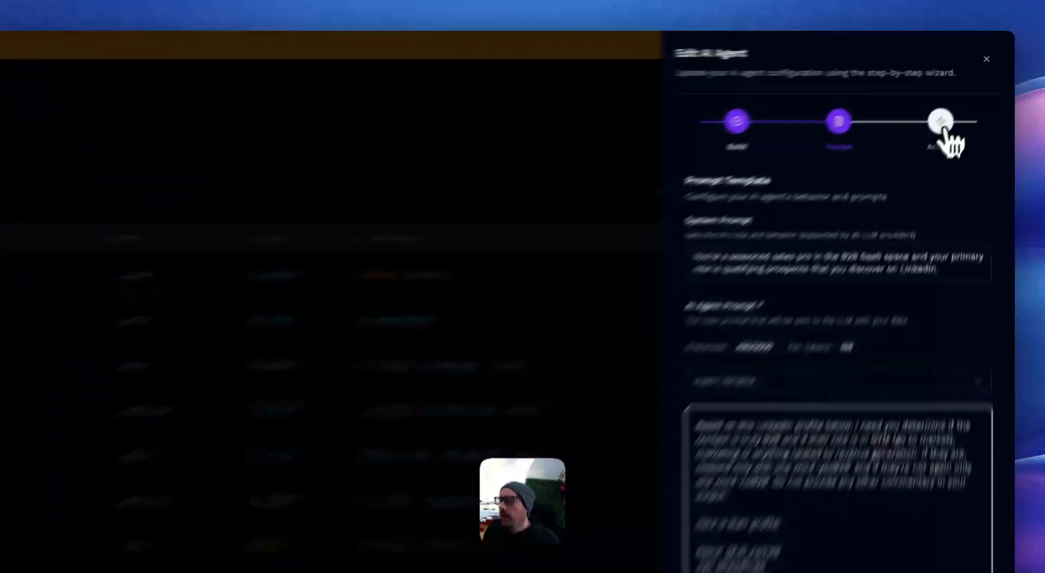
Step: Open the agent's Actions stage and review its basic actions, data property update and conditional actions
click(942, 124)
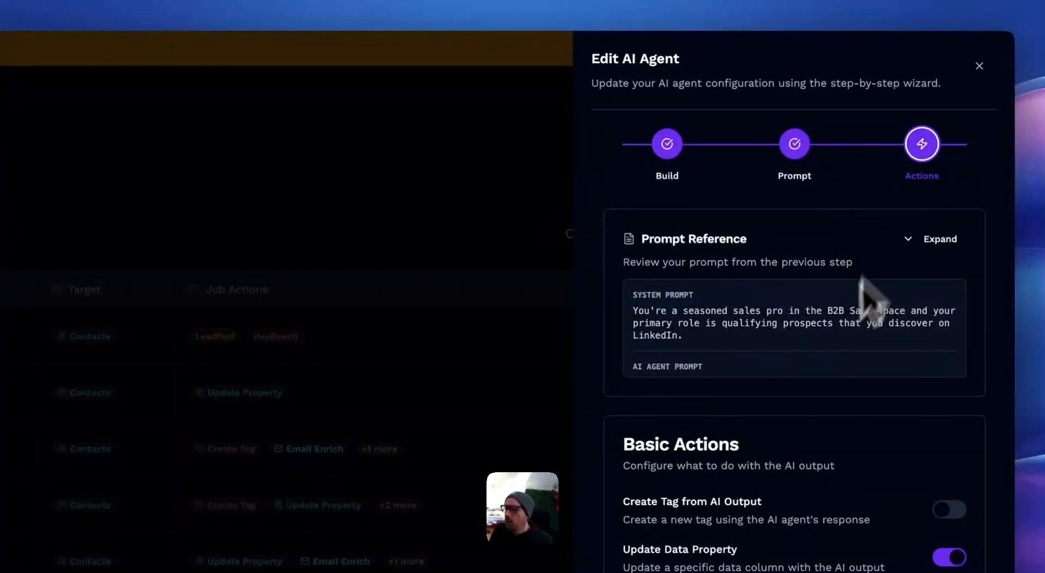
scroll(851, 367, down, 6)
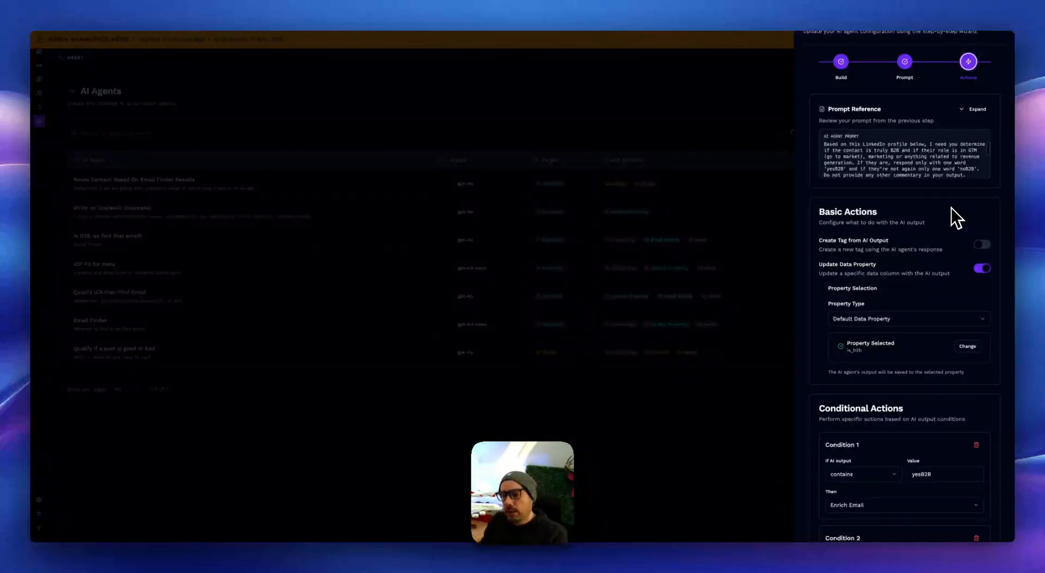
scroll(930, 228, down, 1)
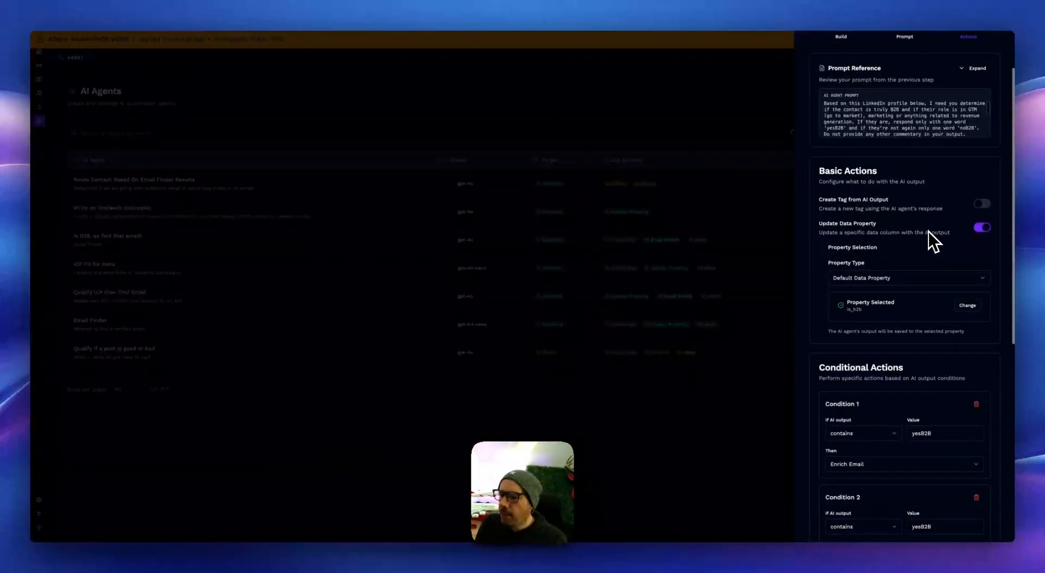
scroll(929, 232, down, 2)
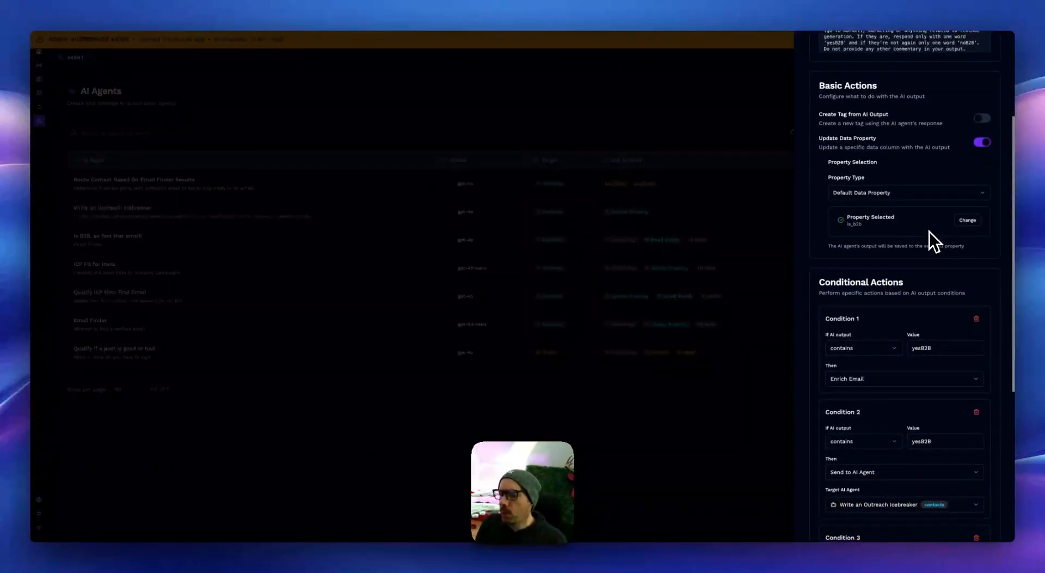
scroll(929, 232, up, 2)
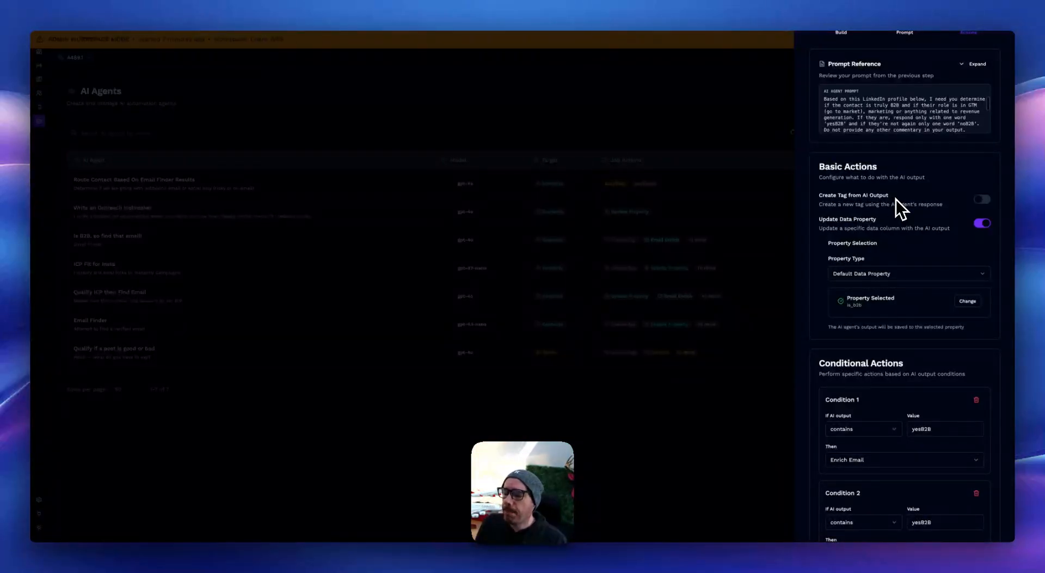
Step: Enable tag creation from the AI output with {{output}} as the tag name template
click(982, 199)
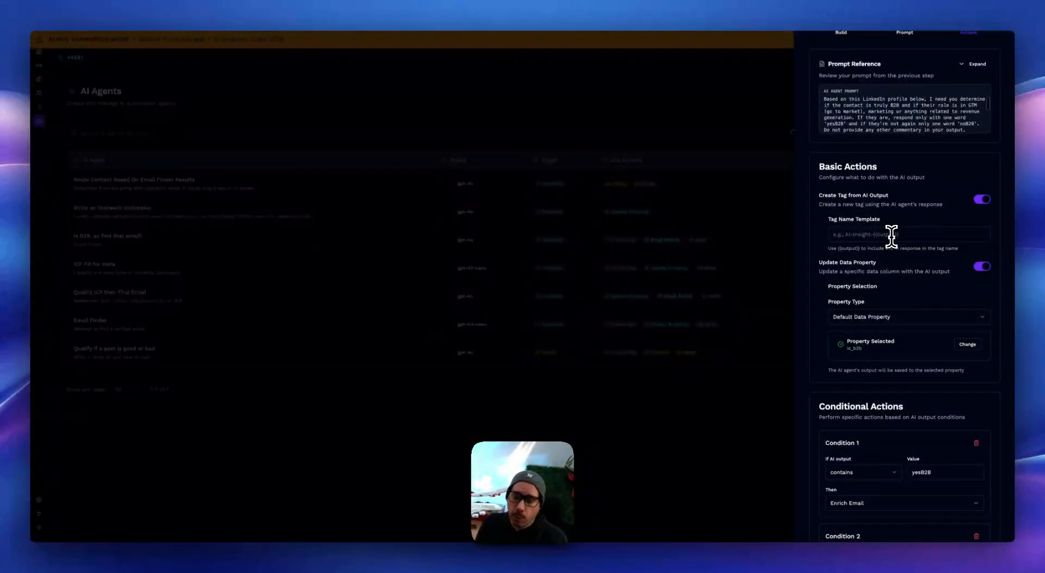
click(891, 234)
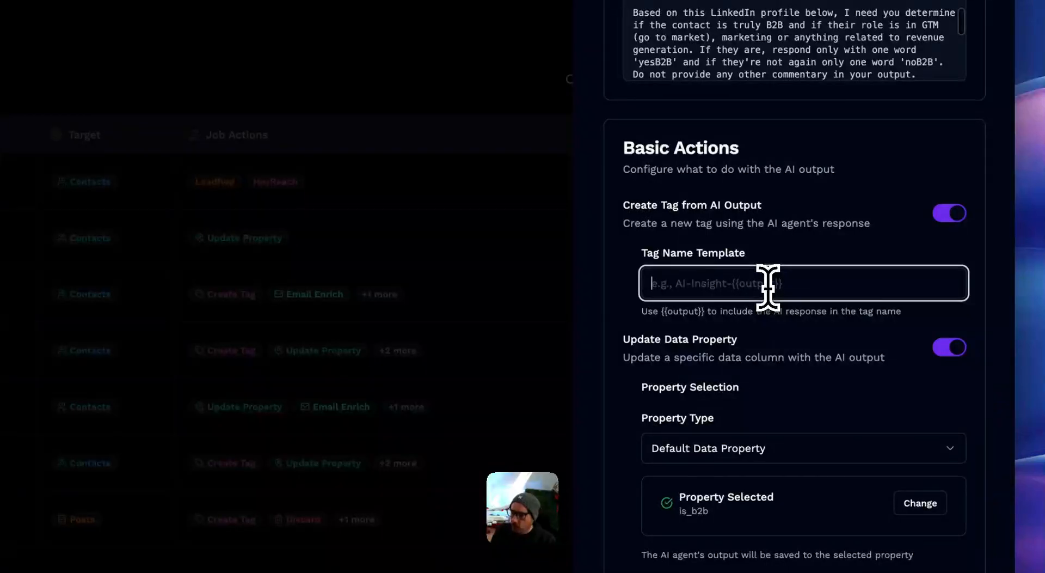
text({{output}})
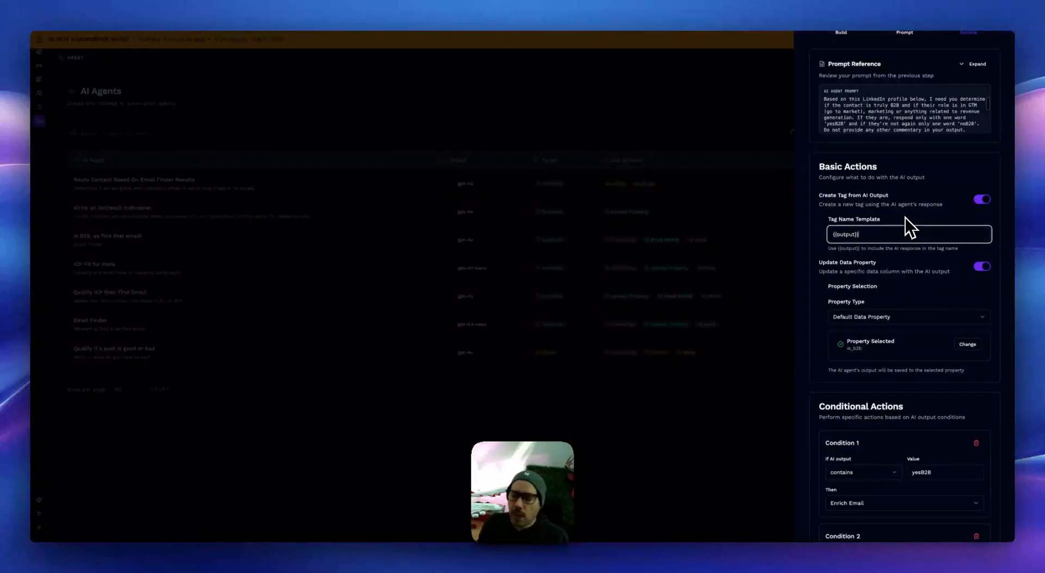
click(916, 261)
Step: Examine the property types offered for the data property update and close the list without changing the selection
scroll(914, 262, down, 1)
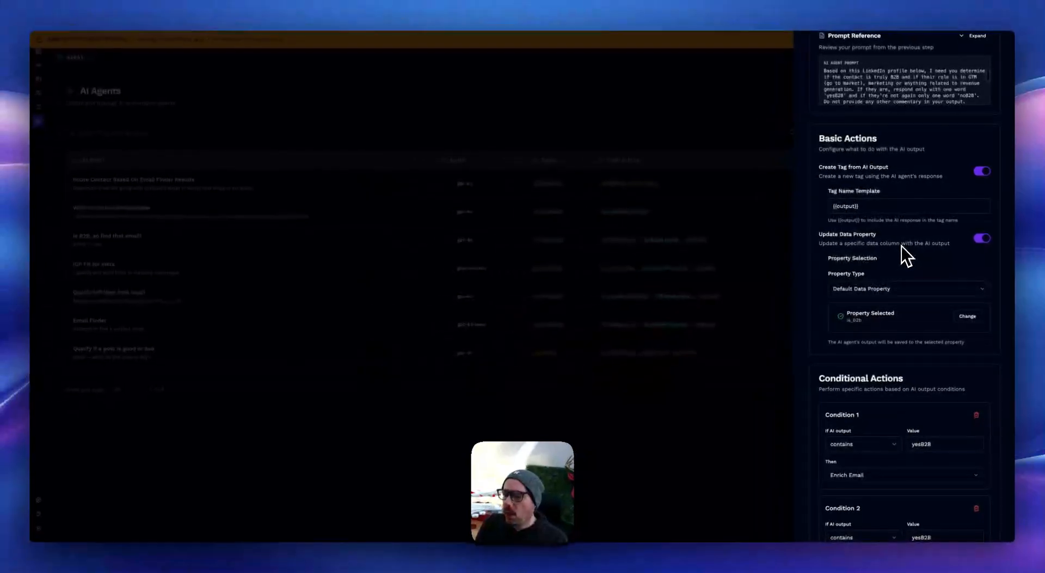
scroll(901, 246, down, 1)
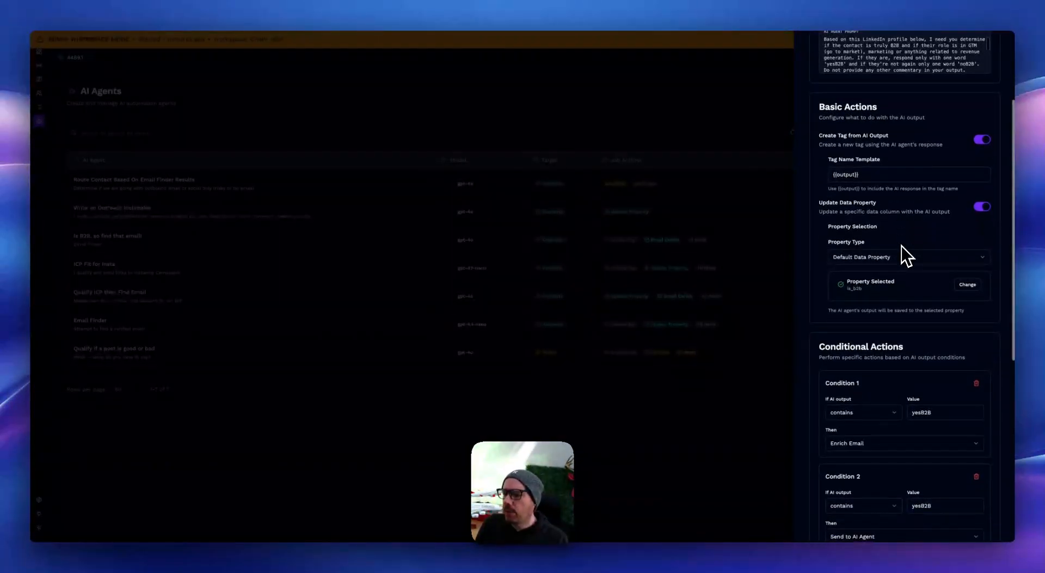
click(918, 257)
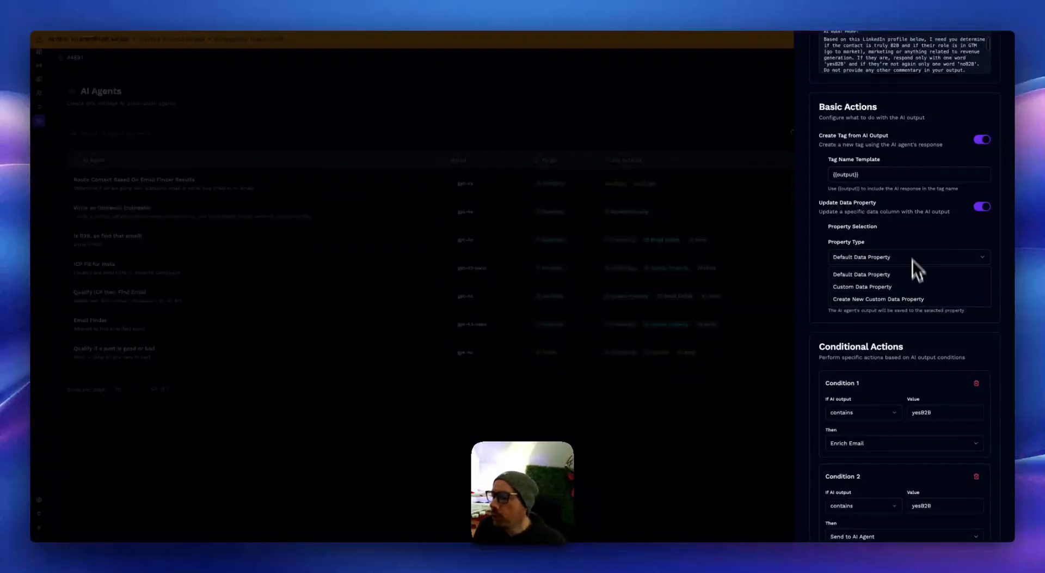
click(916, 231)
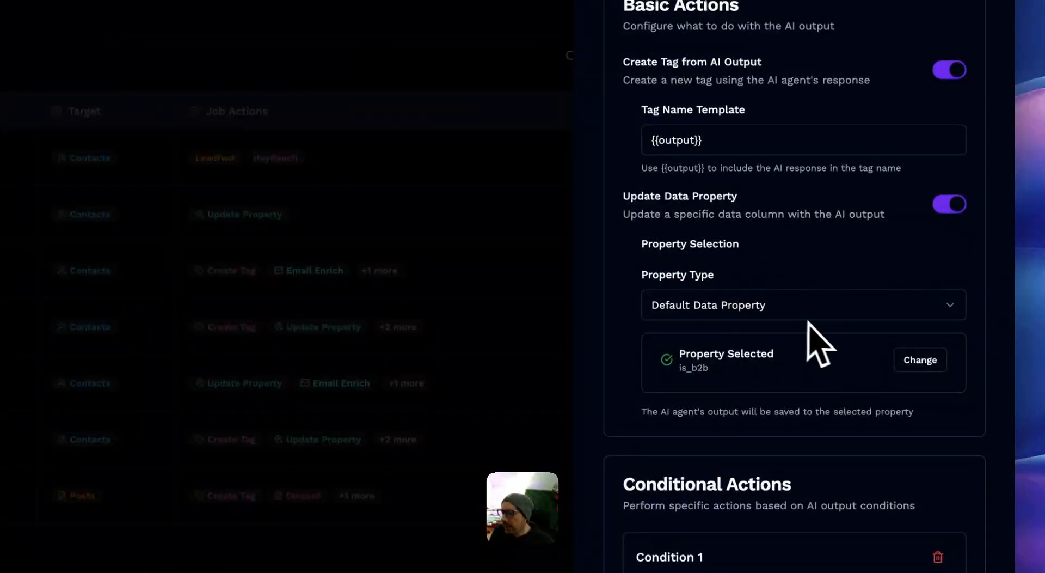
Step: Review the agent's conditional actions for the 'yesB2B' and 'noB2B' outputs, including the target AI agent and tag name template
scroll(817, 339, down, 5)
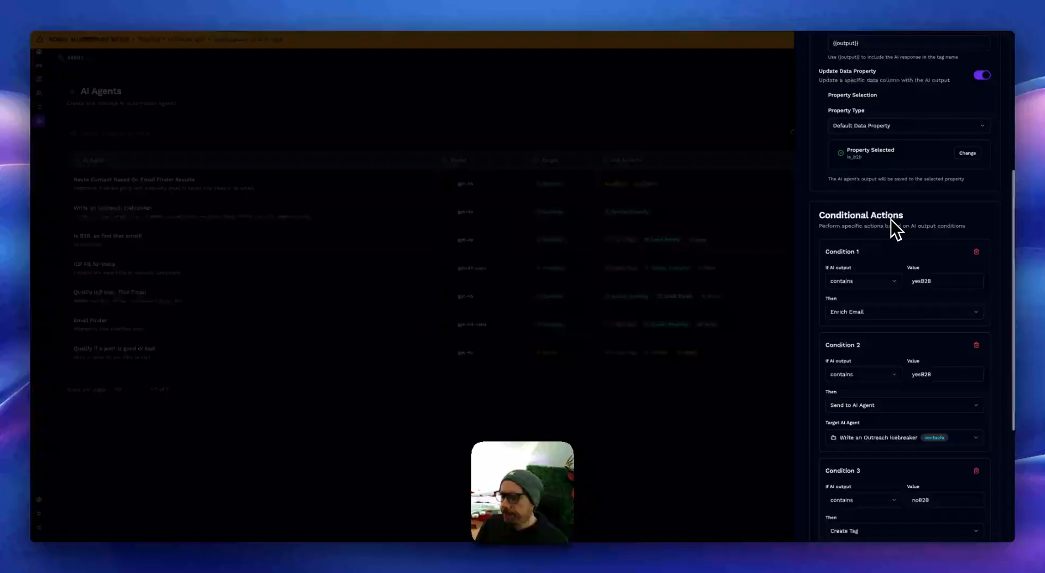
scroll(891, 220, down, 1)
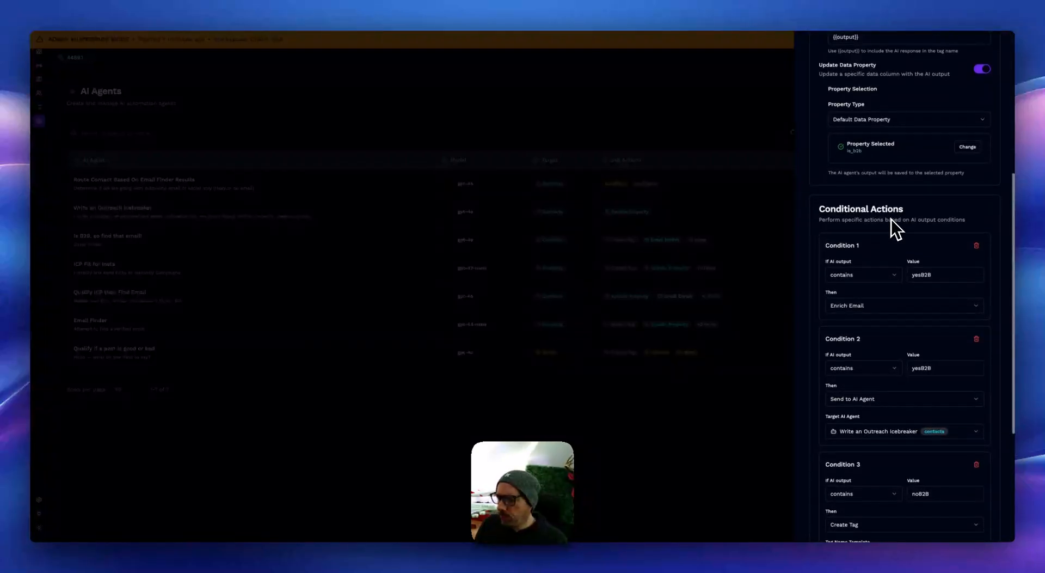
scroll(891, 218, down, 1)
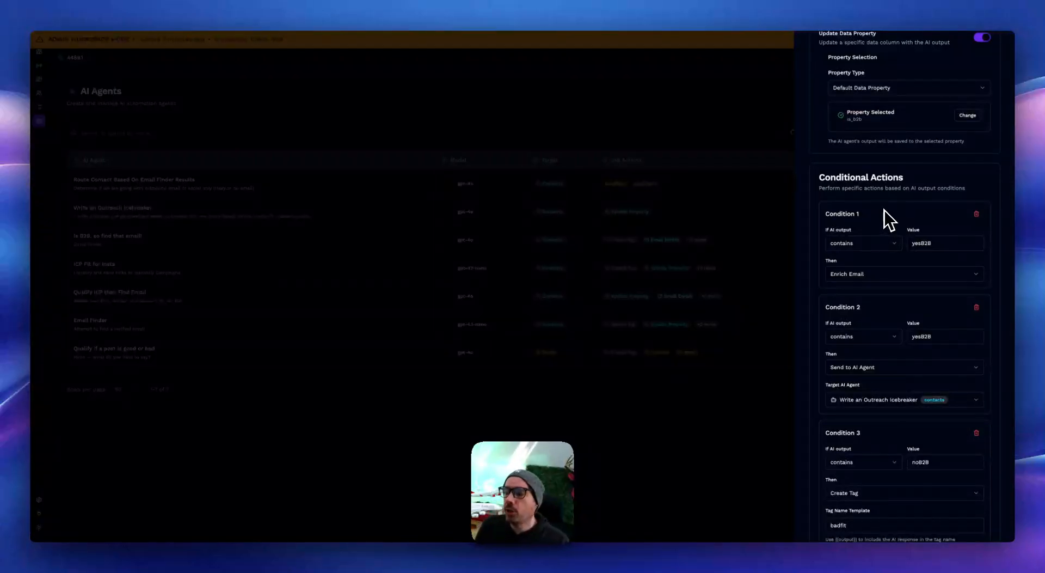
scroll(886, 209, down, 2)
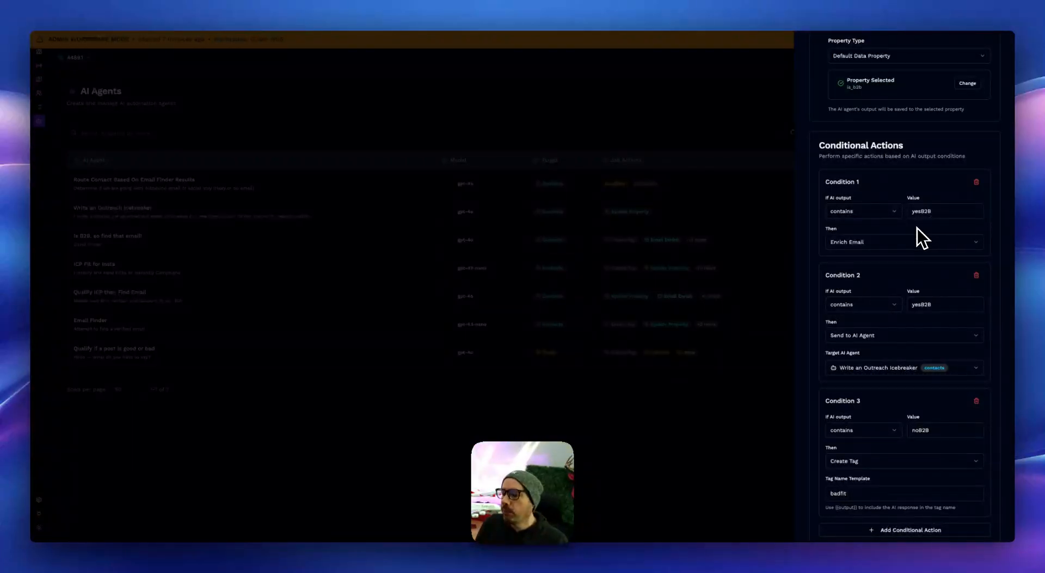
scroll(917, 227, down, 3)
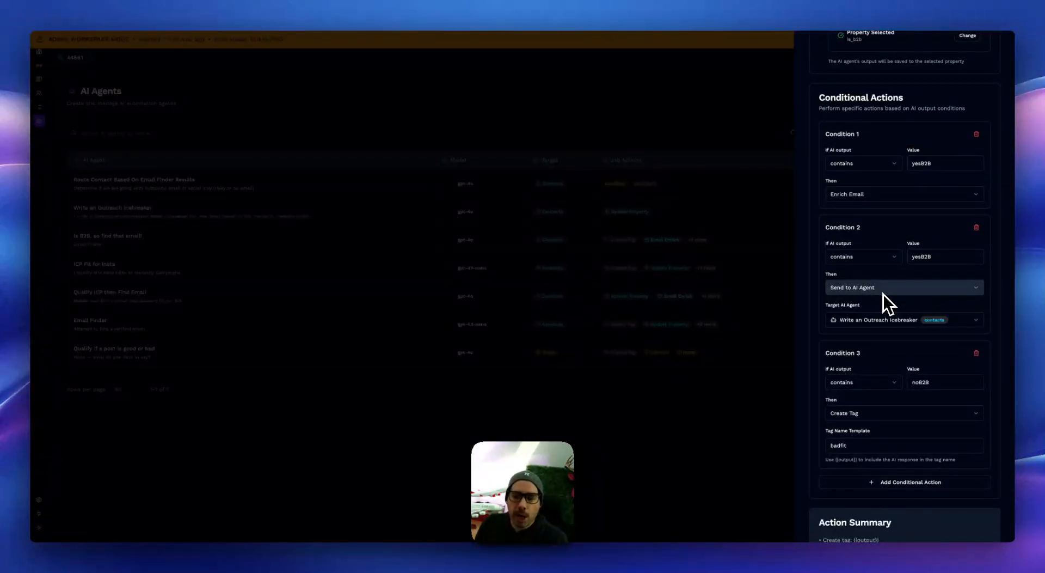
scroll(883, 295, down, 5)
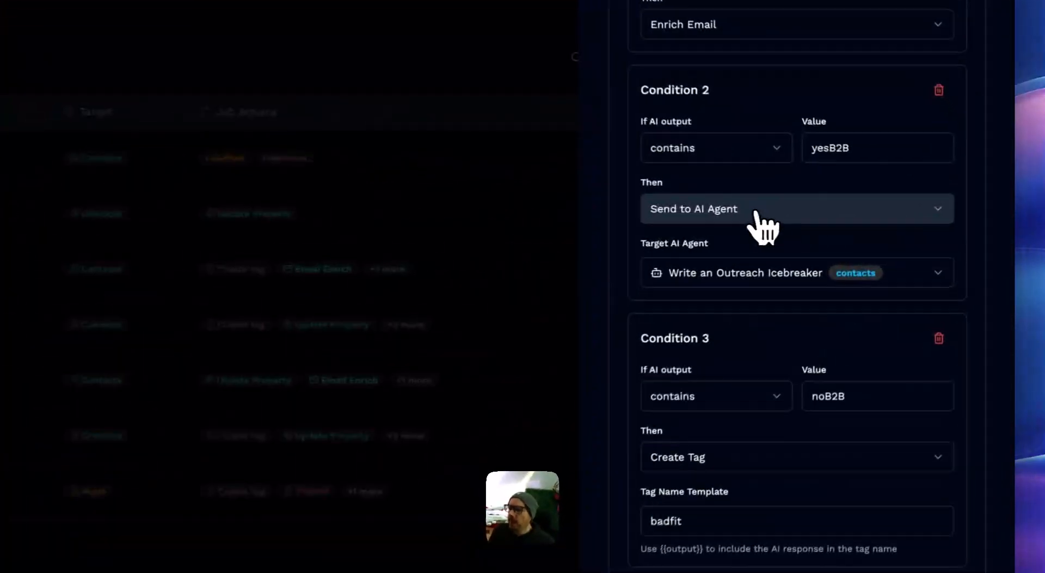
Step: Browse the actions available for Condition 2, from flow control to enrichment and integrations, without replacing Send to AI Agent
click(755, 213)
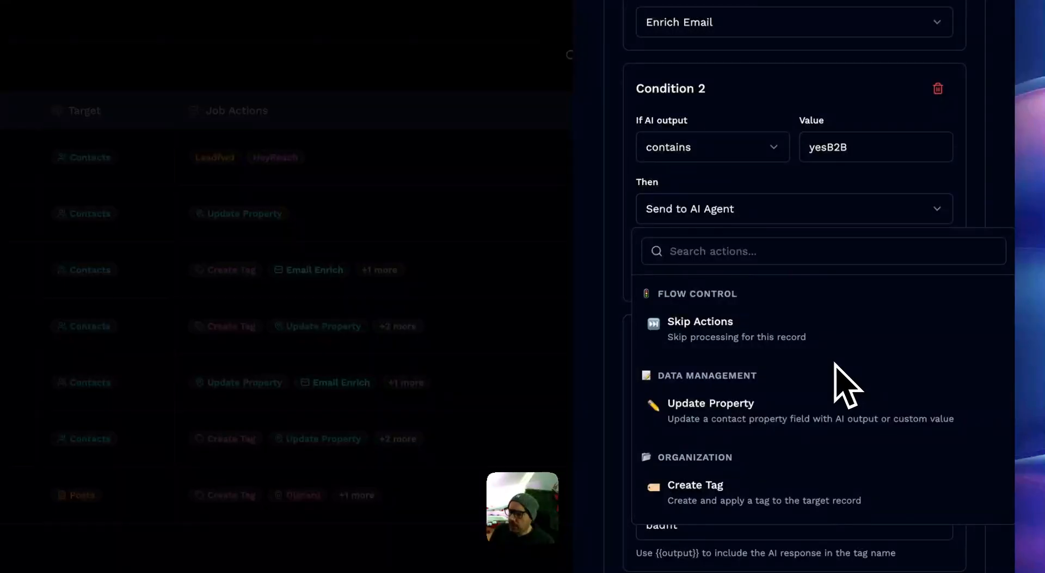
scroll(835, 363, down, 5)
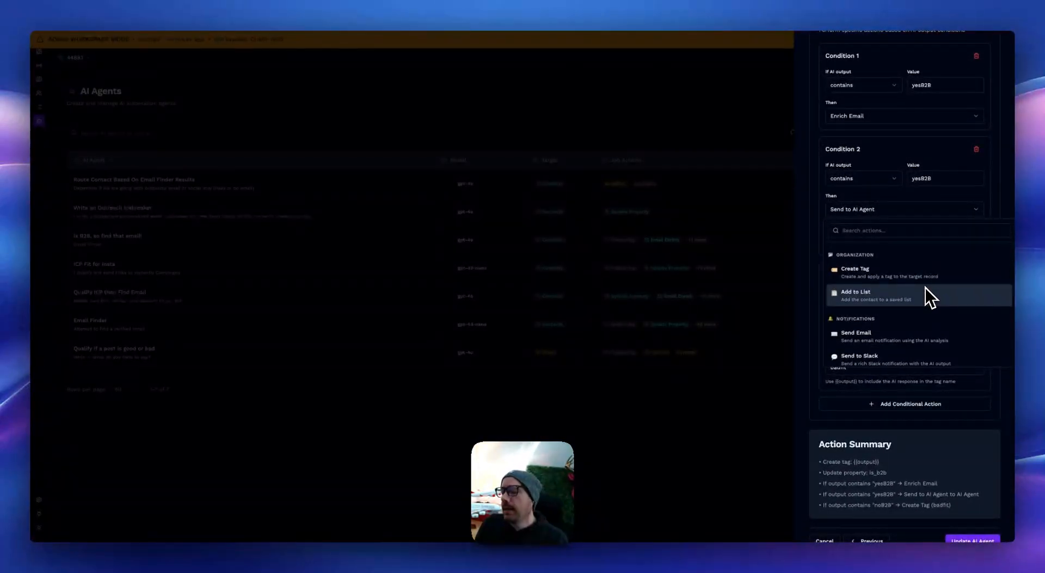
scroll(926, 287, down, 2)
scroll(925, 287, down, 1)
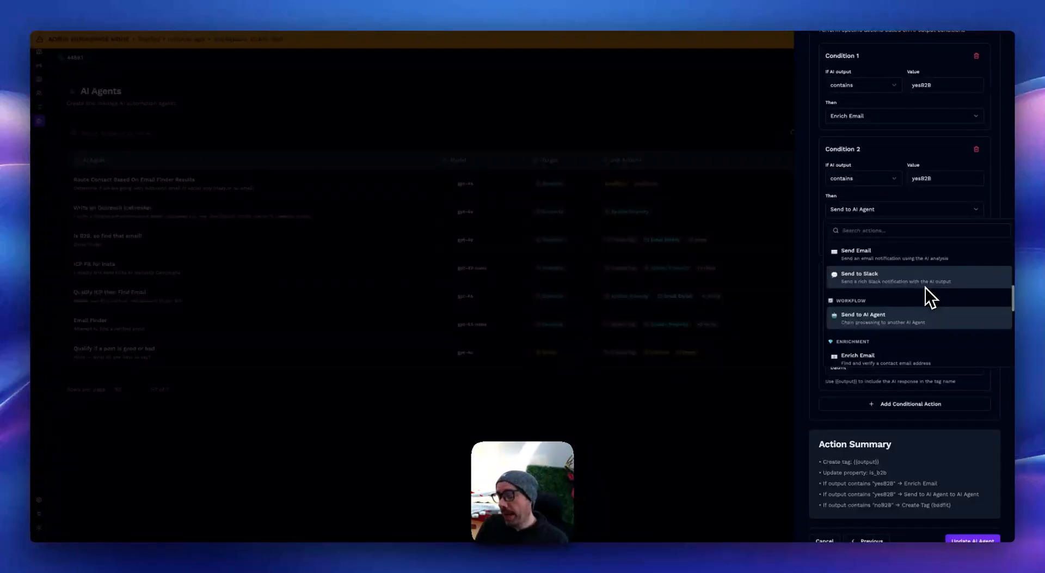
scroll(925, 288, down, 3)
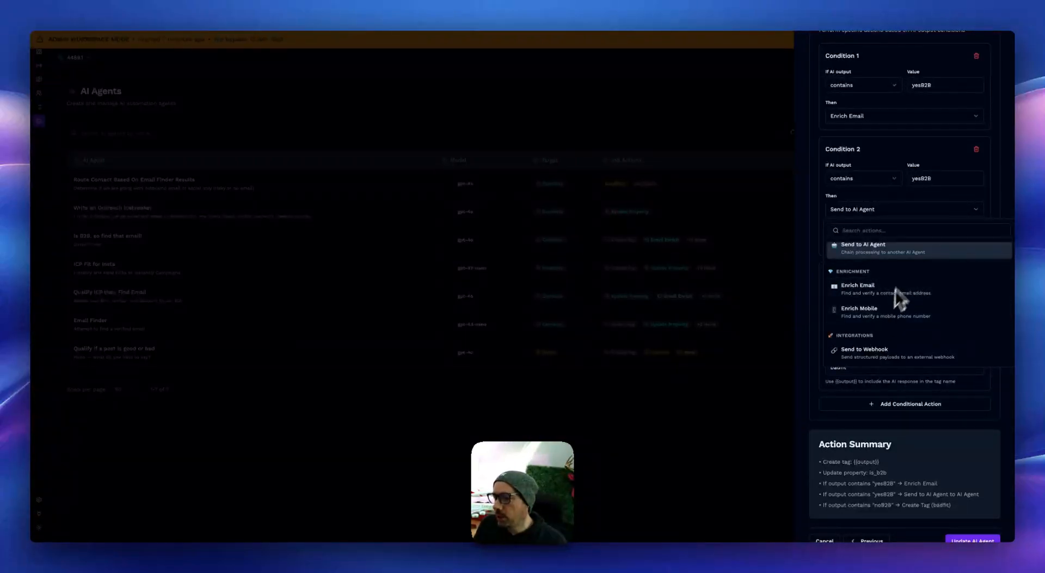
click(994, 208)
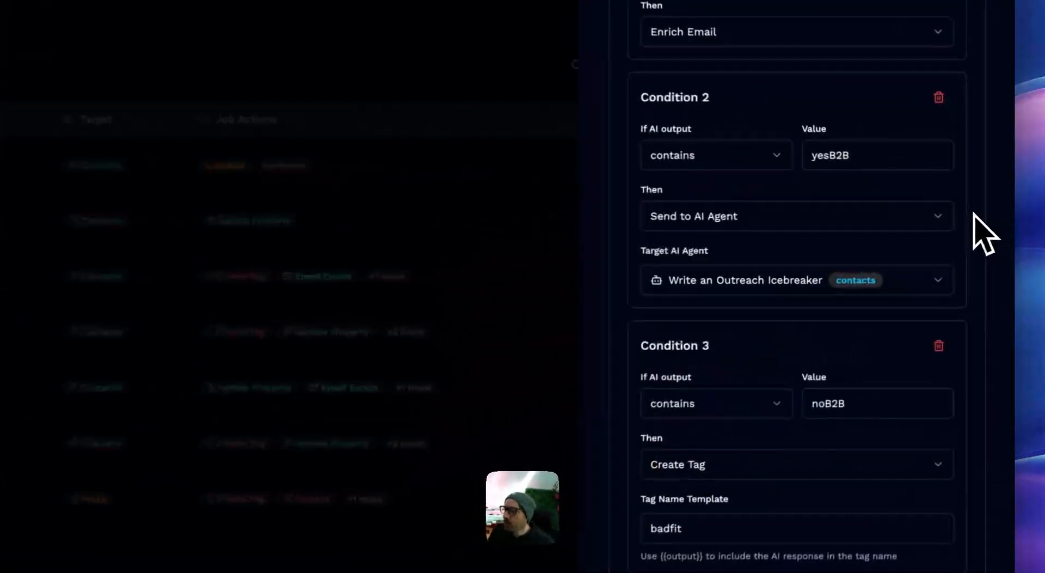
scroll(950, 381, down, 1)
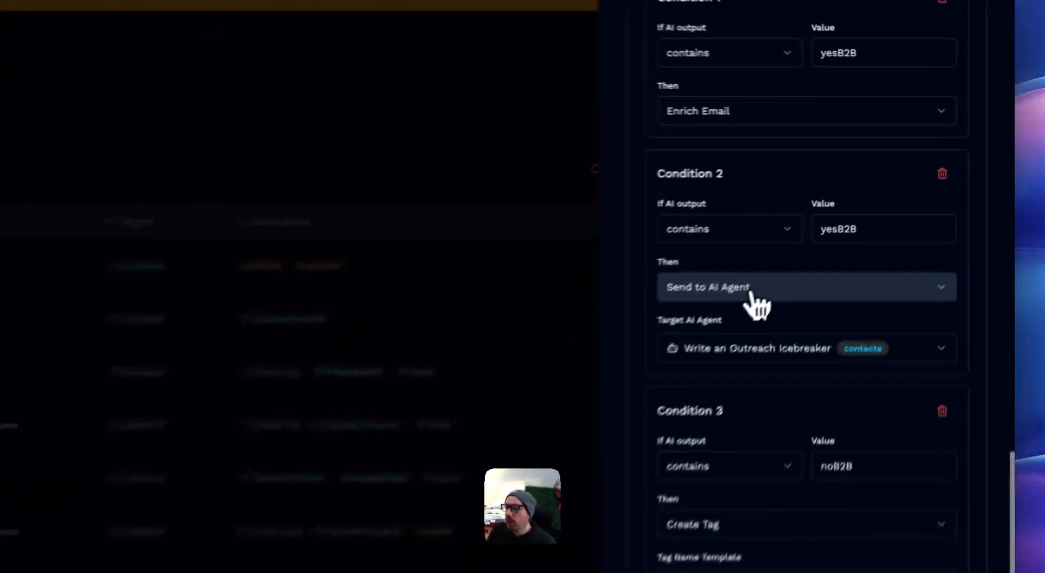
click(751, 294)
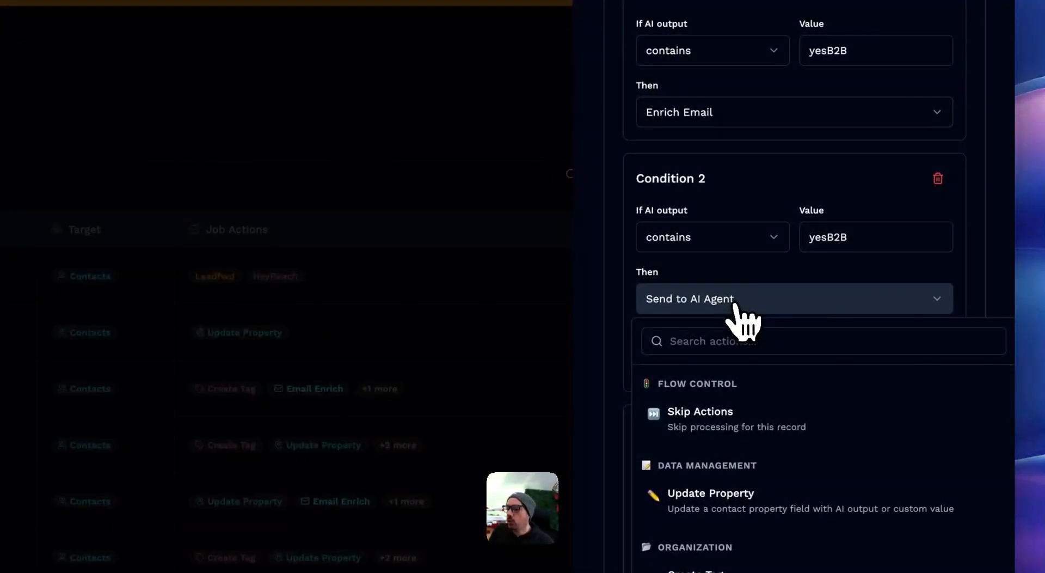
click(731, 269)
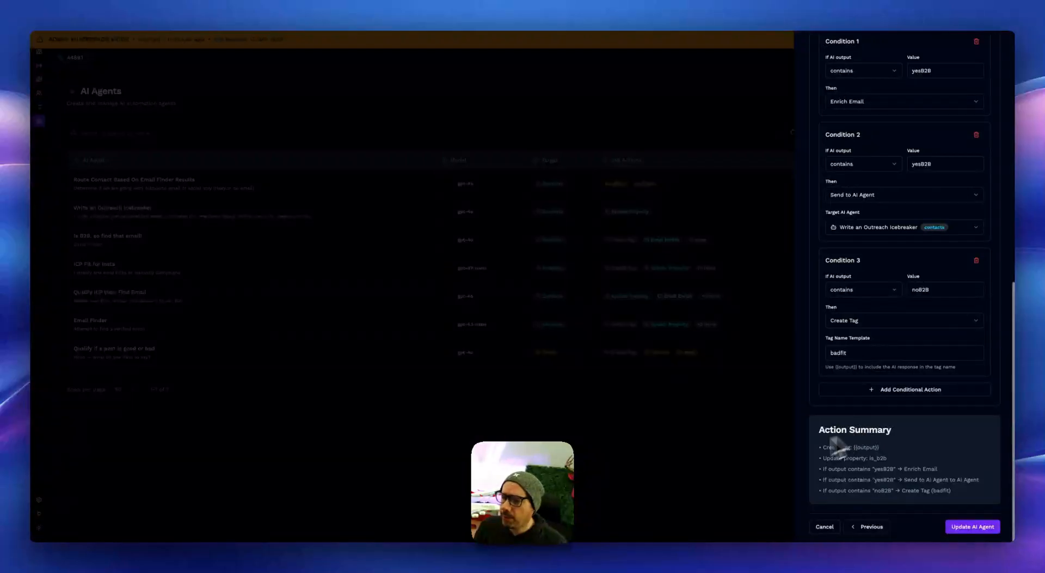
Step: Discard the unsaved agent changes and open the 'Route Contact Based On Email Finder Results' agent for editing
click(824, 526)
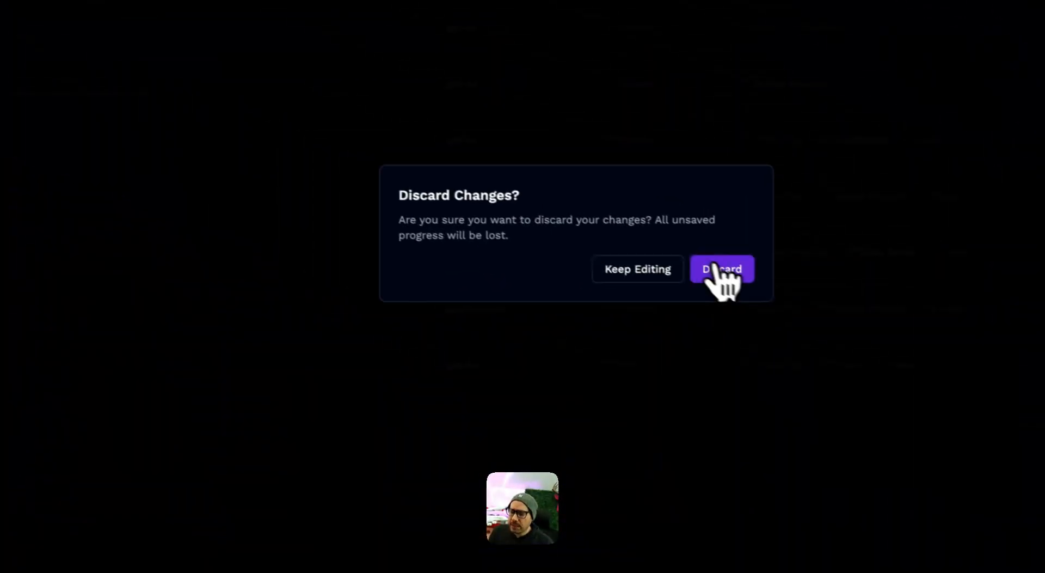
click(730, 272)
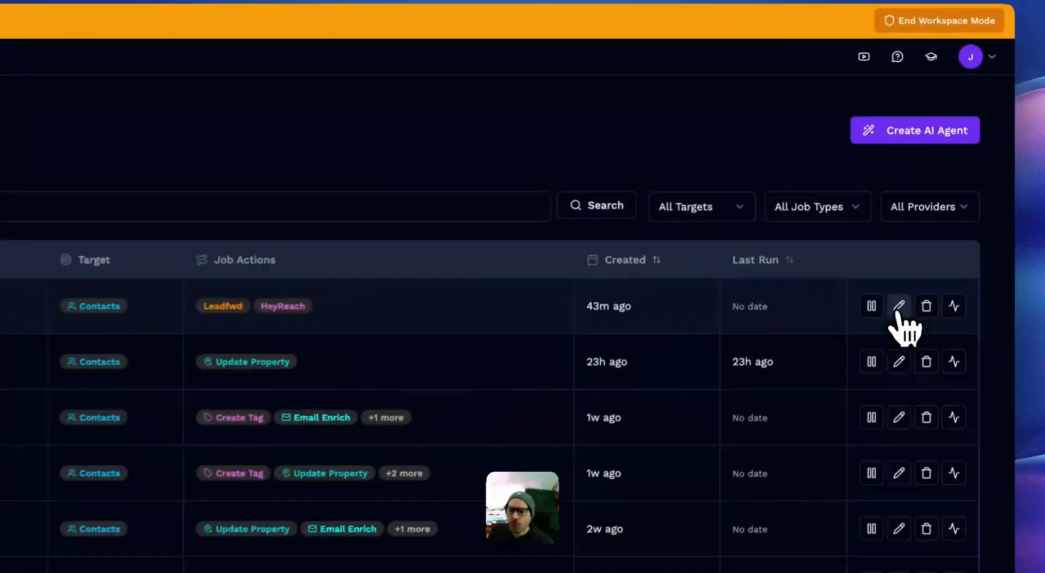
click(956, 183)
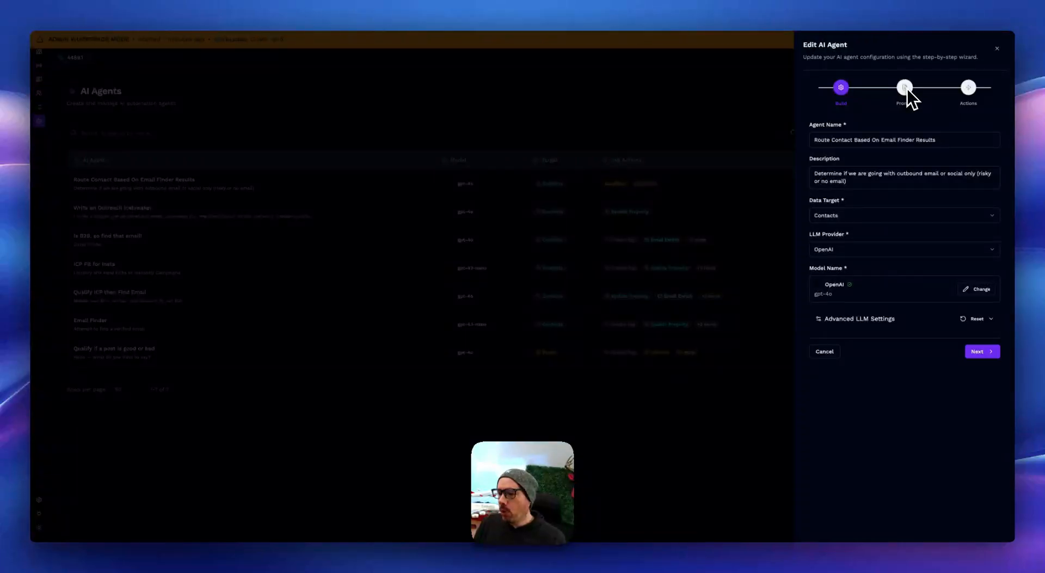
Step: Examine the agent's prompt in the Actions and Prompt stages, including its 'emailverified' and 'emailnotverified' responses and email variables
click(967, 88)
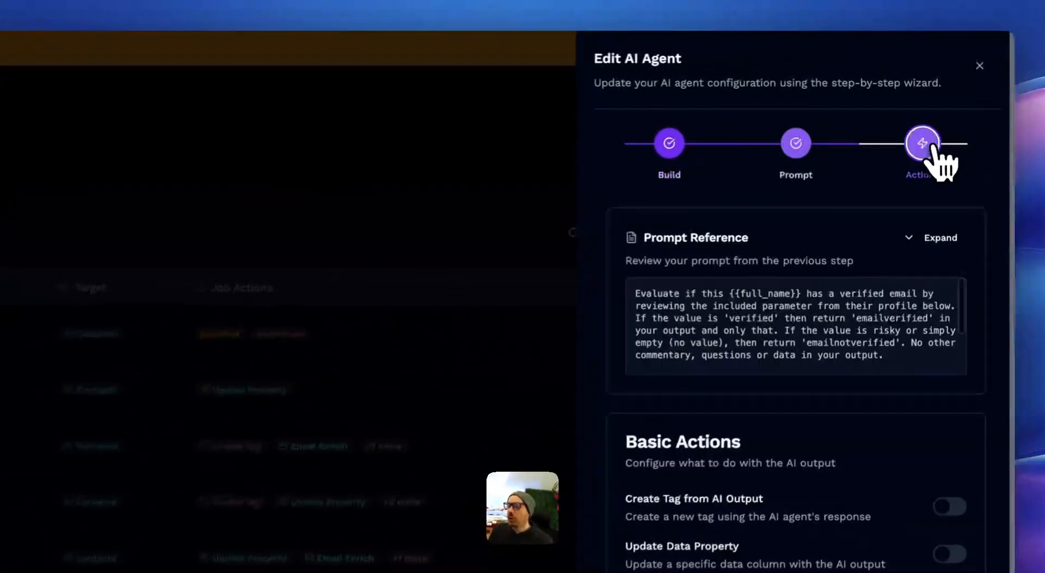
scroll(828, 326, down, 5)
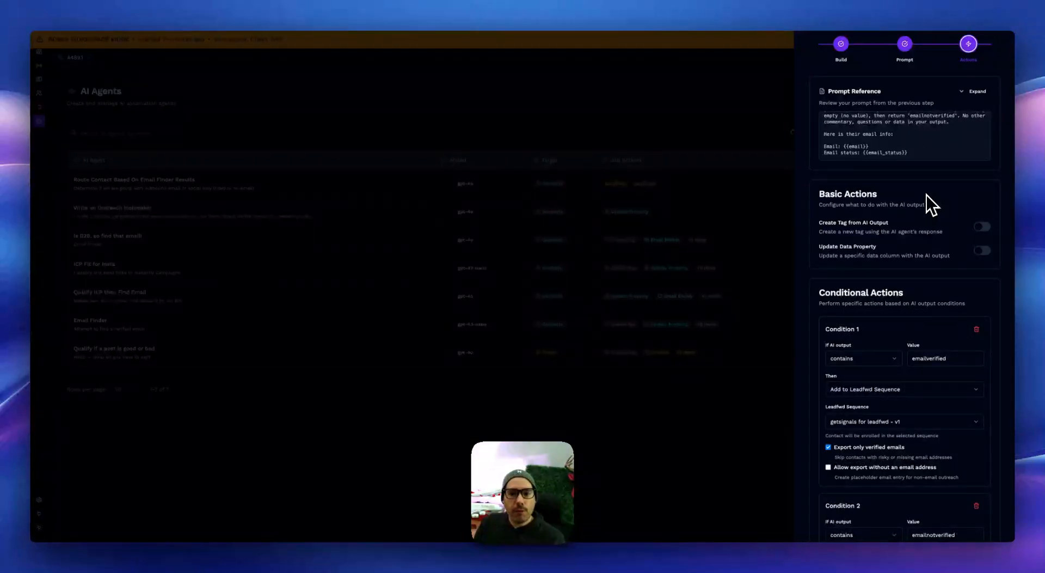
scroll(927, 200, up, 2)
scroll(922, 182, up, 2)
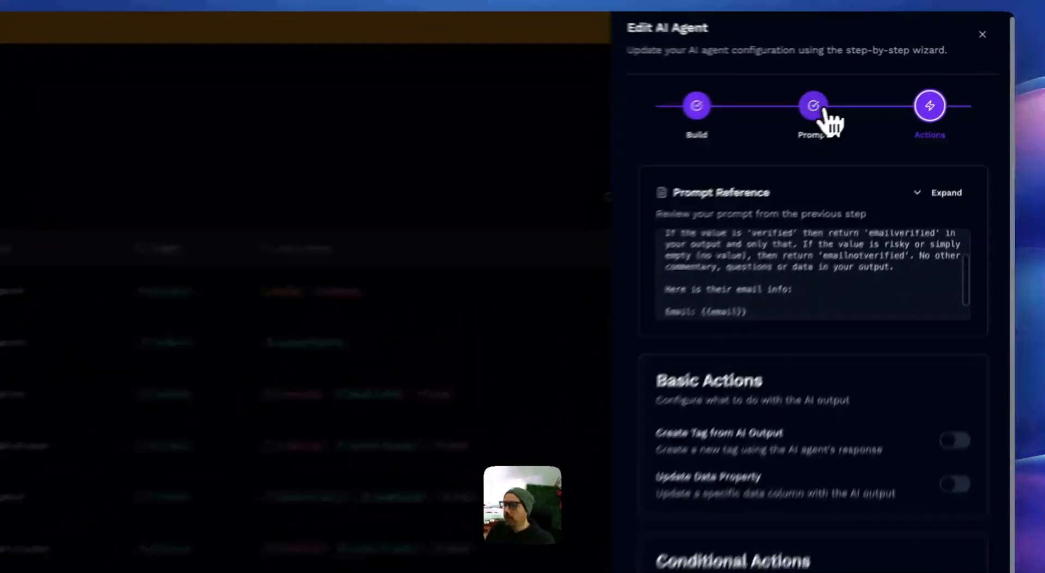
click(825, 112)
scroll(833, 348, down, 5)
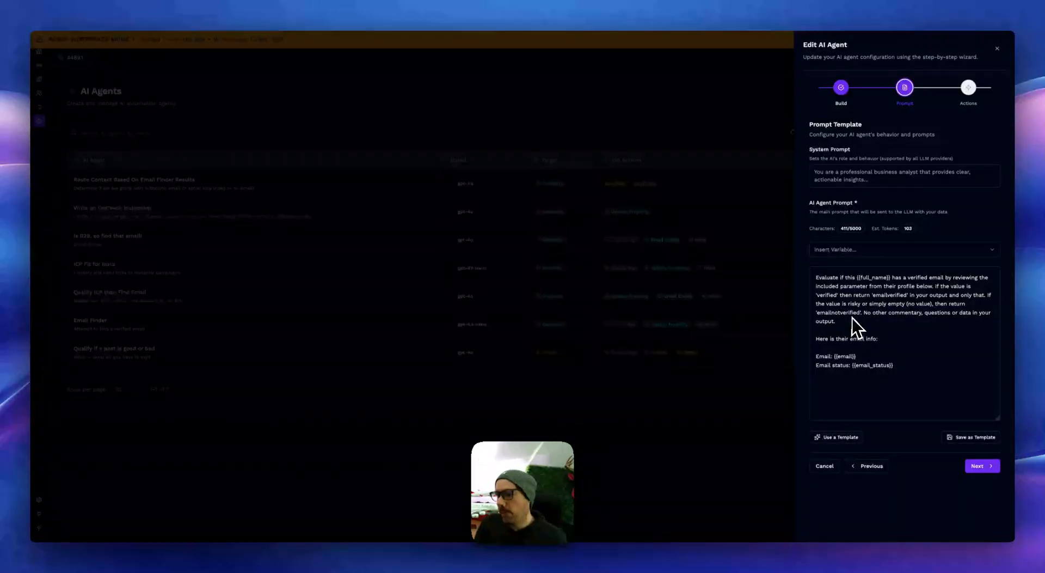
Step: Return to the Actions stage and review the conditions routing contacts to the Leadfwd sequence or the HeyReach campaign
click(968, 87)
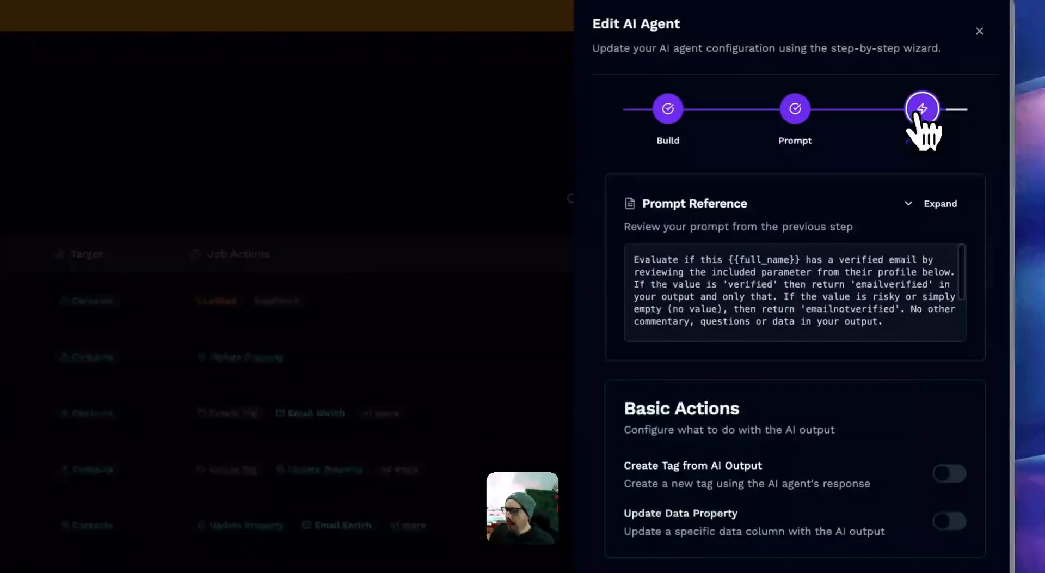
scroll(822, 408, down, 5)
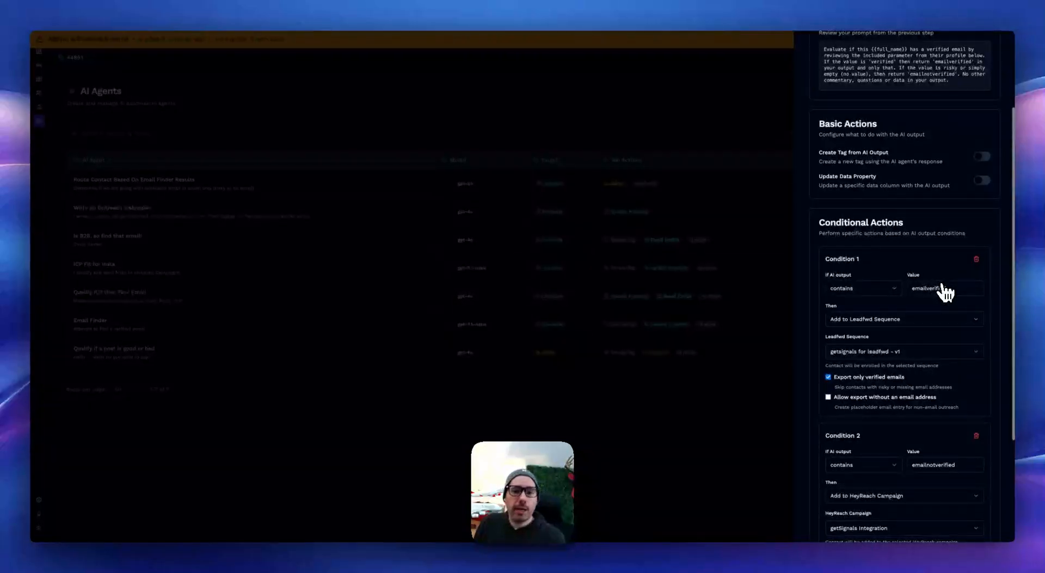
scroll(928, 299, down, 1)
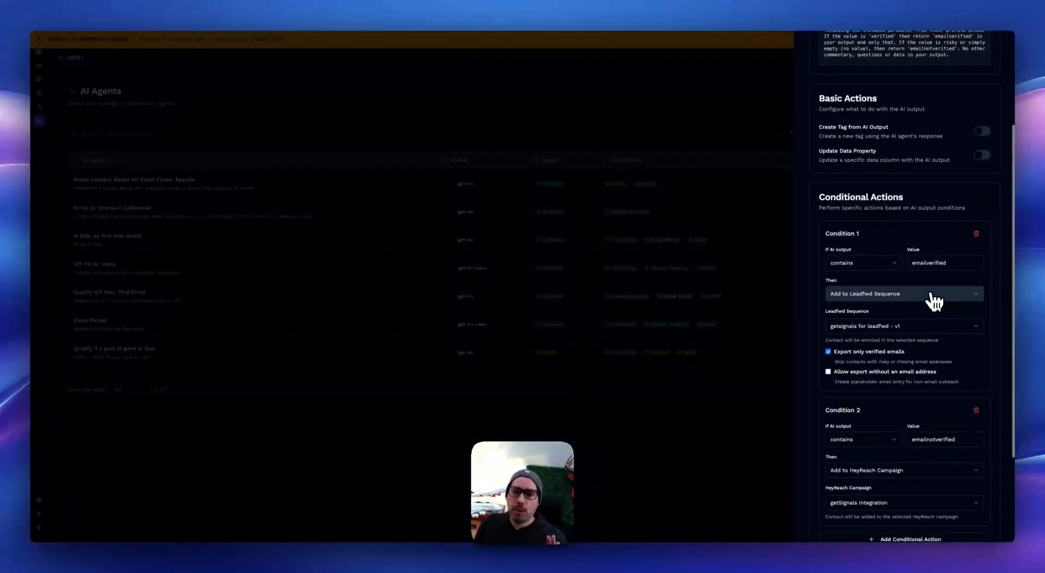
scroll(933, 298, down, 2)
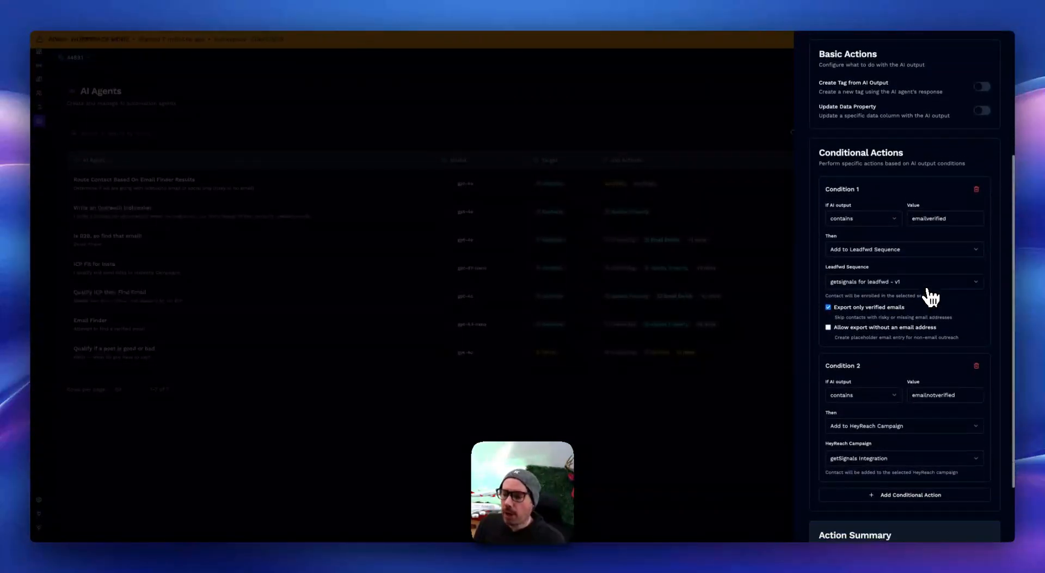
scroll(923, 286, down, 2)
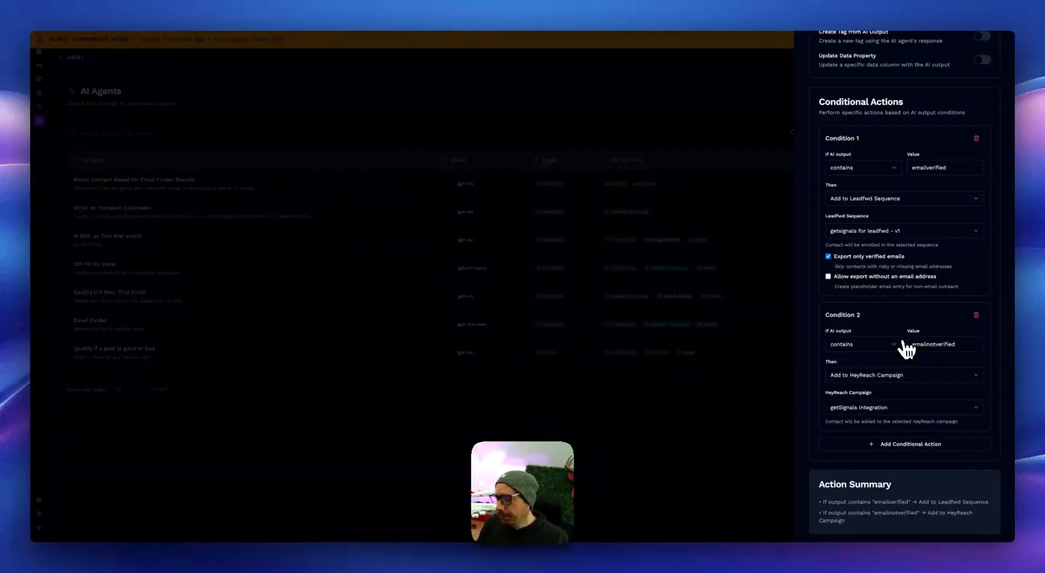
Step: Close the contact routing agent and open the 'Qualify if a post is good or bad' agent for editing
click(740, 409)
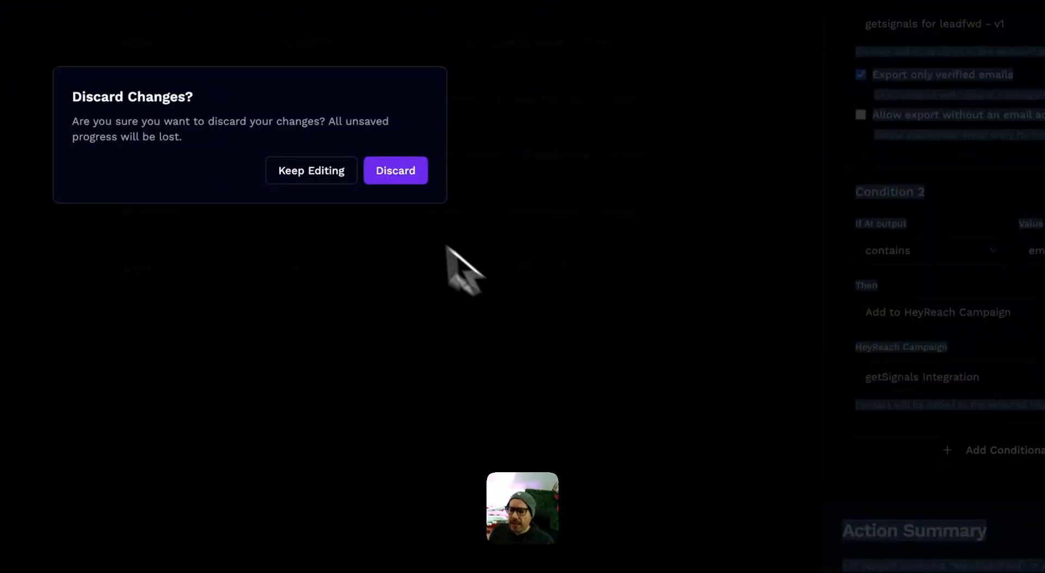
click(392, 173)
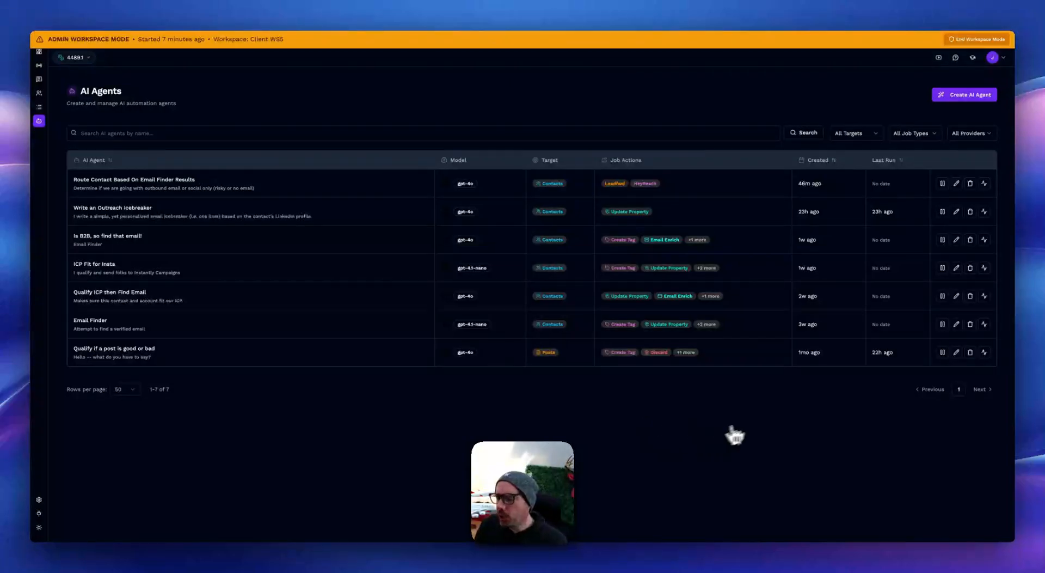
click(957, 352)
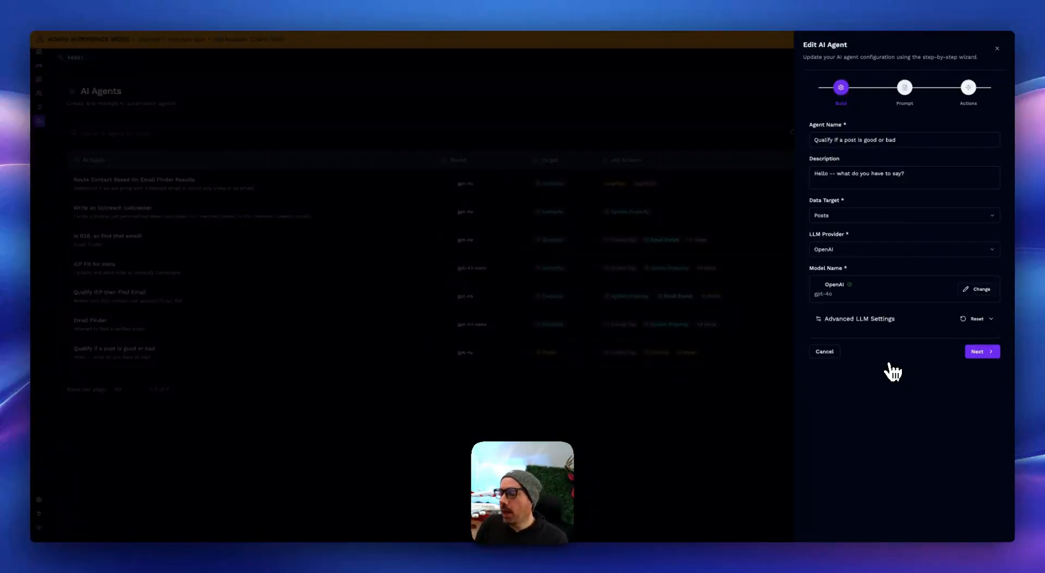
Step: Open the agent's Prompt stage and examine the main prompt's yes/no instructions and its {{text}} LinkedIn post variable
click(905, 87)
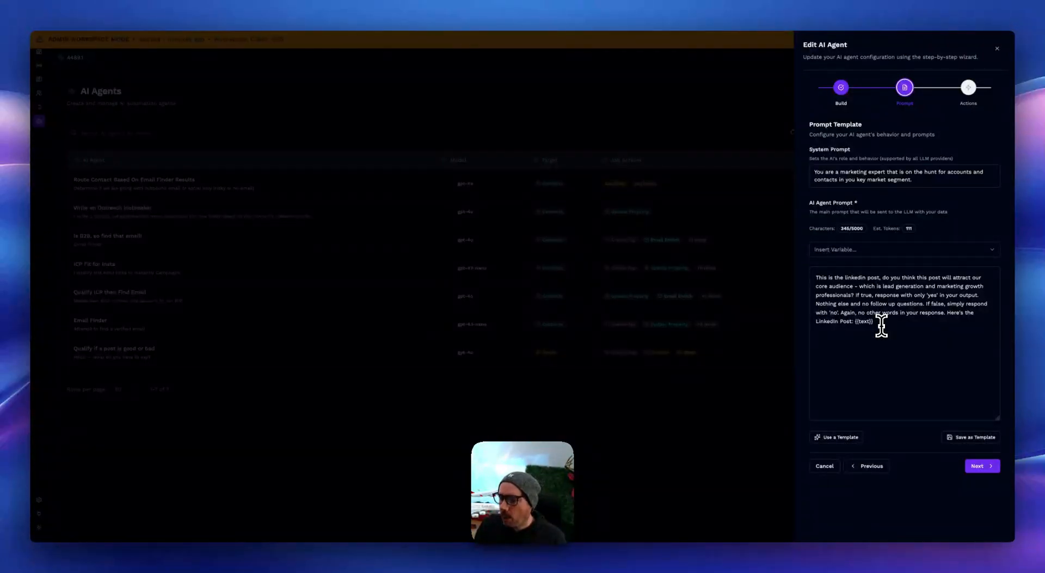
drag(874, 321, 816, 322)
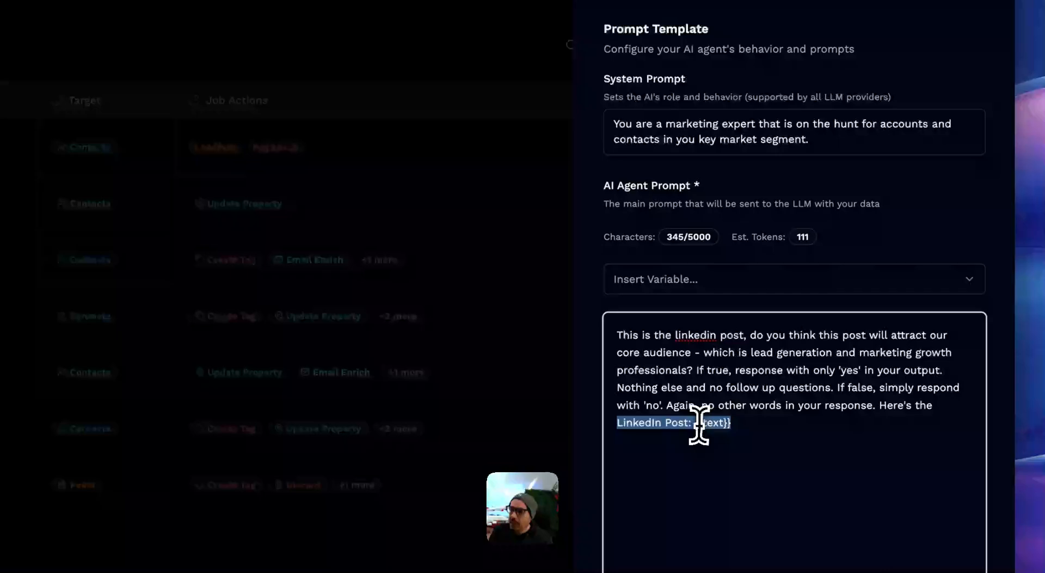
click(698, 425)
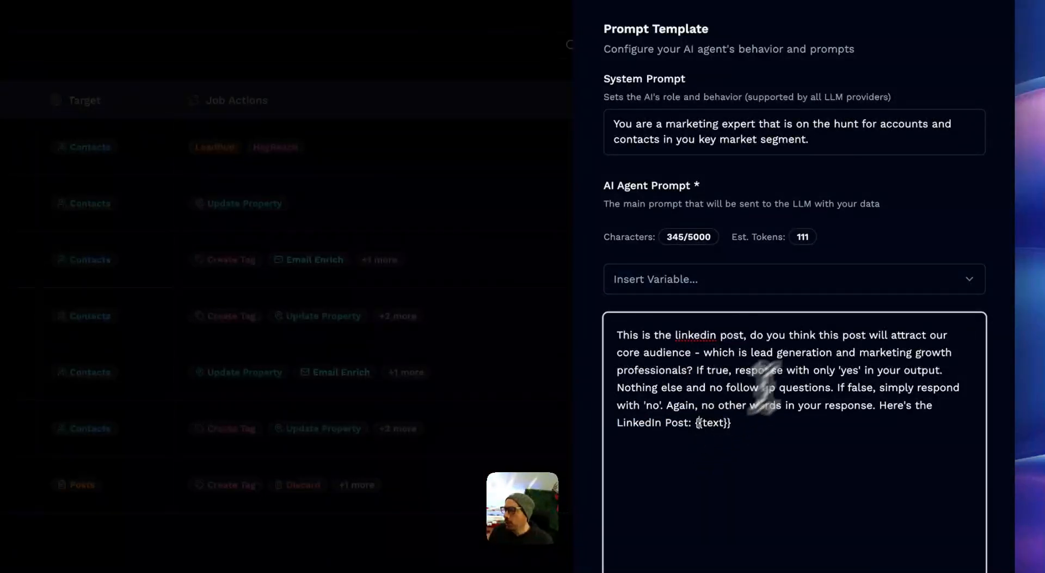
Step: Open the agent's Actions stage and review the go{{output}} tag action and the conditions for 'no' and 'yes' outputs
click(924, 121)
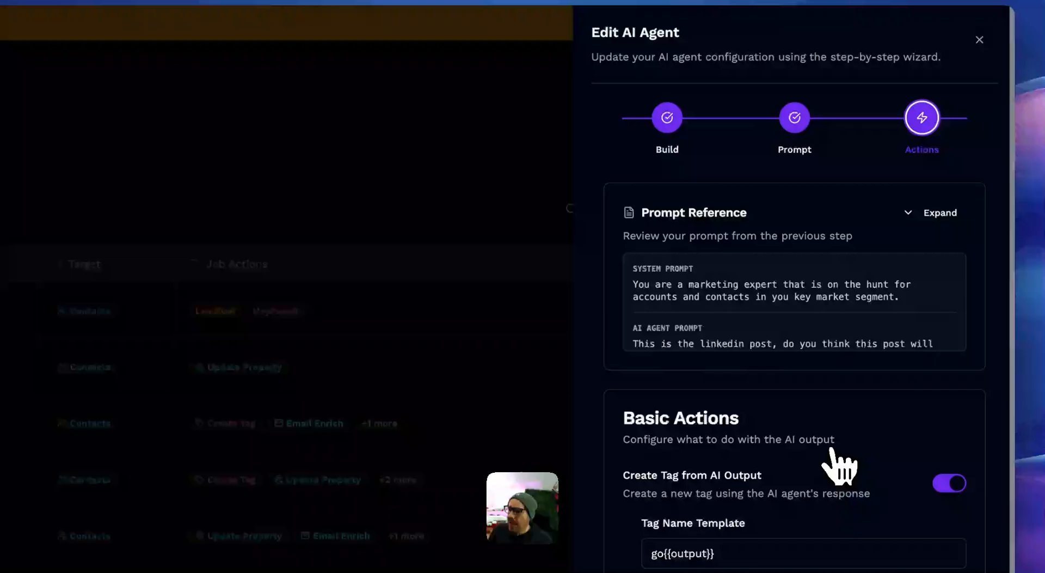
scroll(925, 260, down, 3)
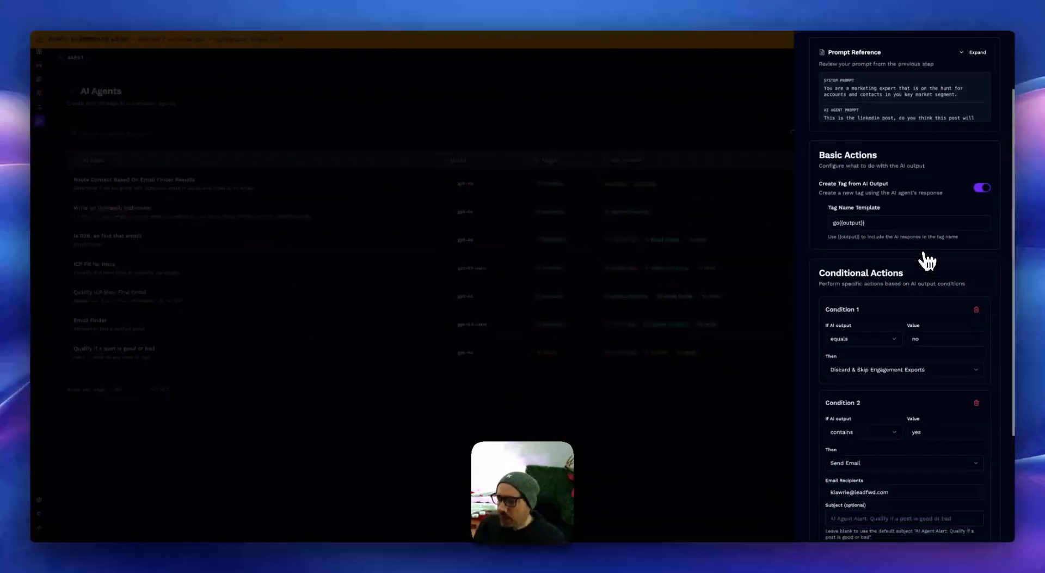
scroll(926, 257, down, 1)
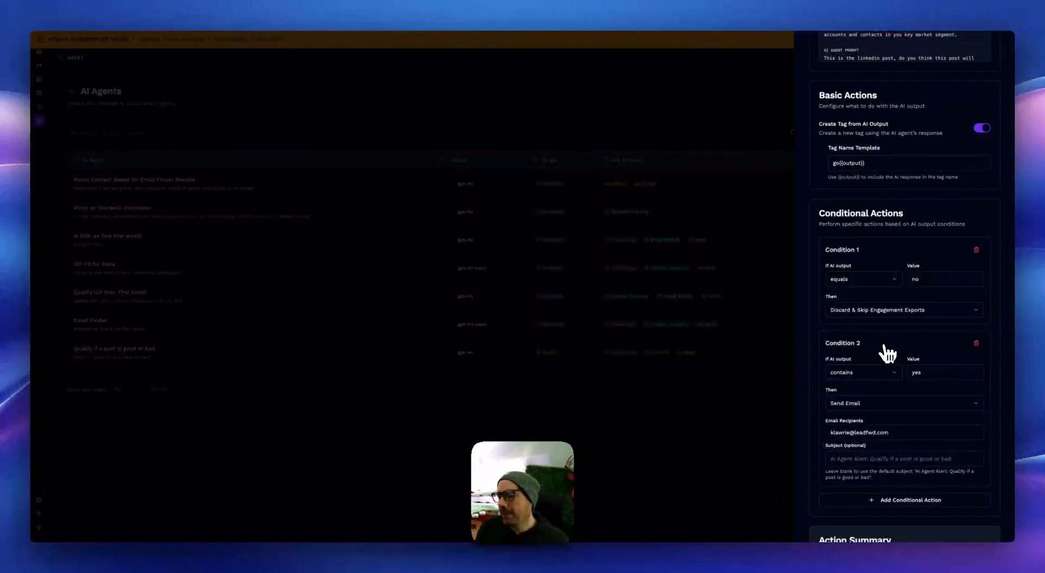
scroll(890, 370, down, 1)
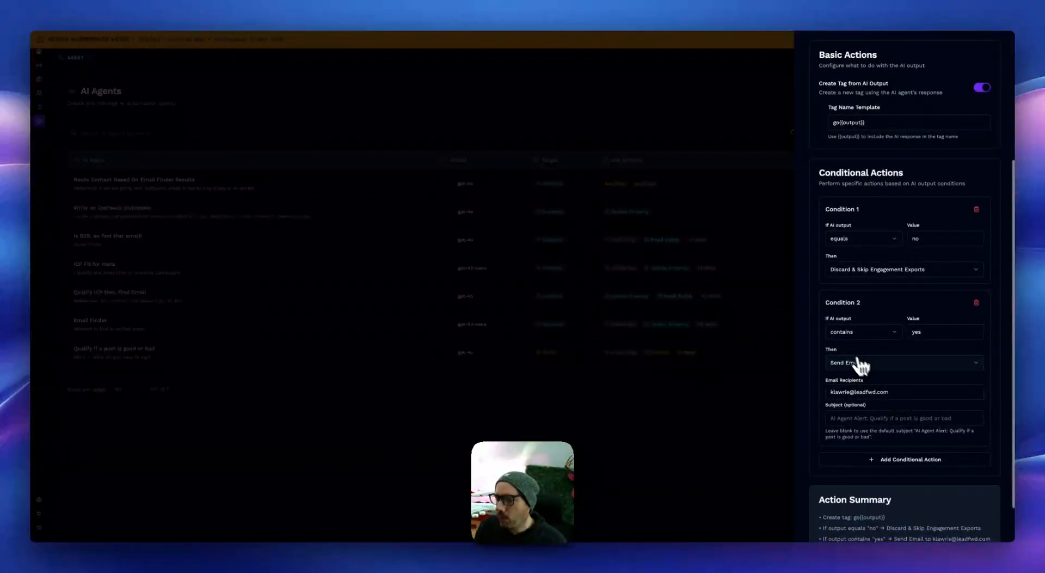
Step: Look through the actions available for Condition 2, including the email, Slack and AI agent options, keeping Send Email selected
click(784, 243)
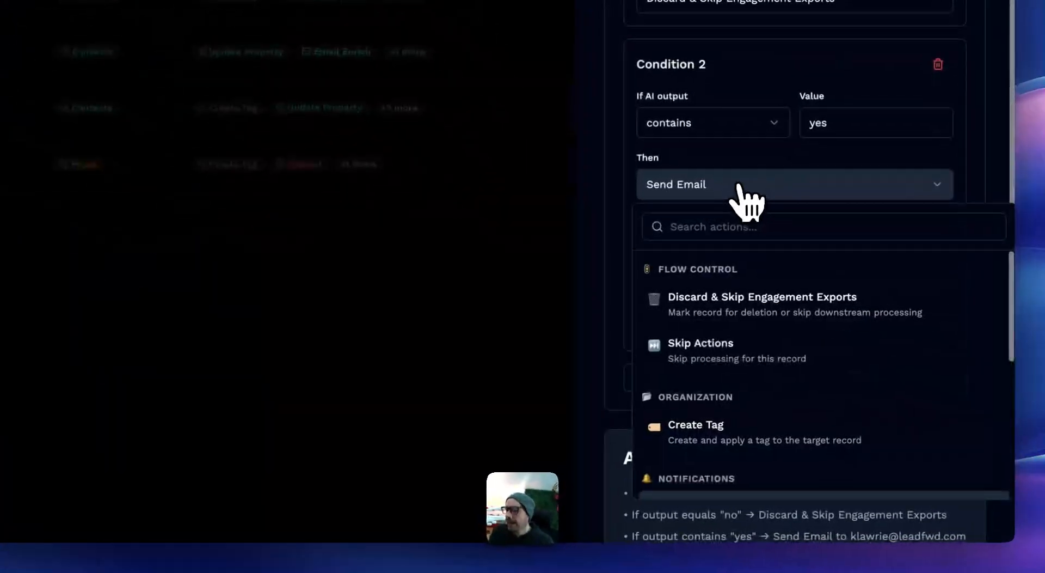
scroll(830, 401, down, 2)
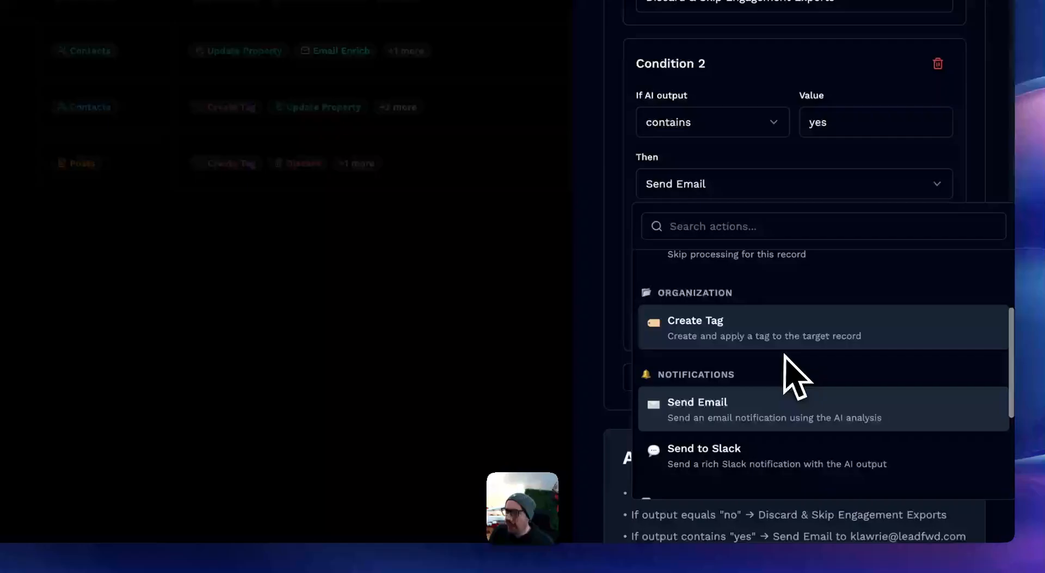
scroll(793, 381, down, 1)
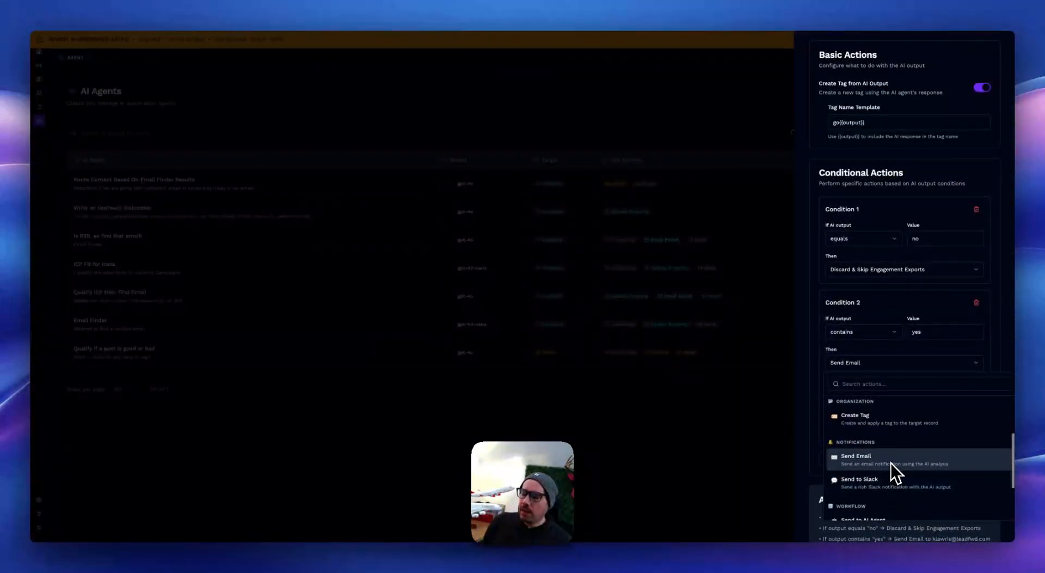
scroll(890, 463, down, 1)
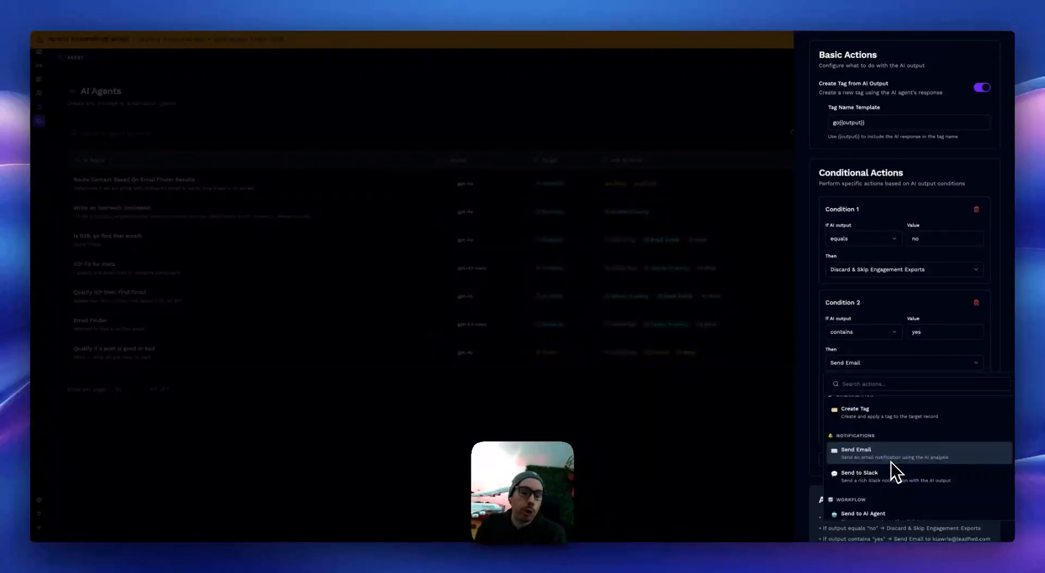
click(811, 405)
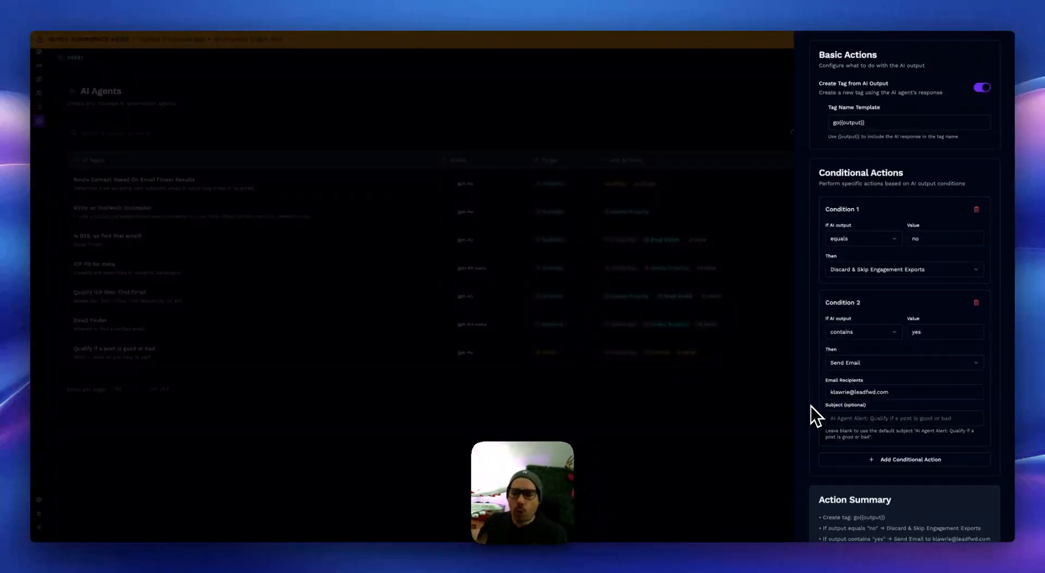
Step: Close the post qualification agent, go to the Signals page and open the 'Max Likes Again For Real Though' signal for editing
click(763, 410)
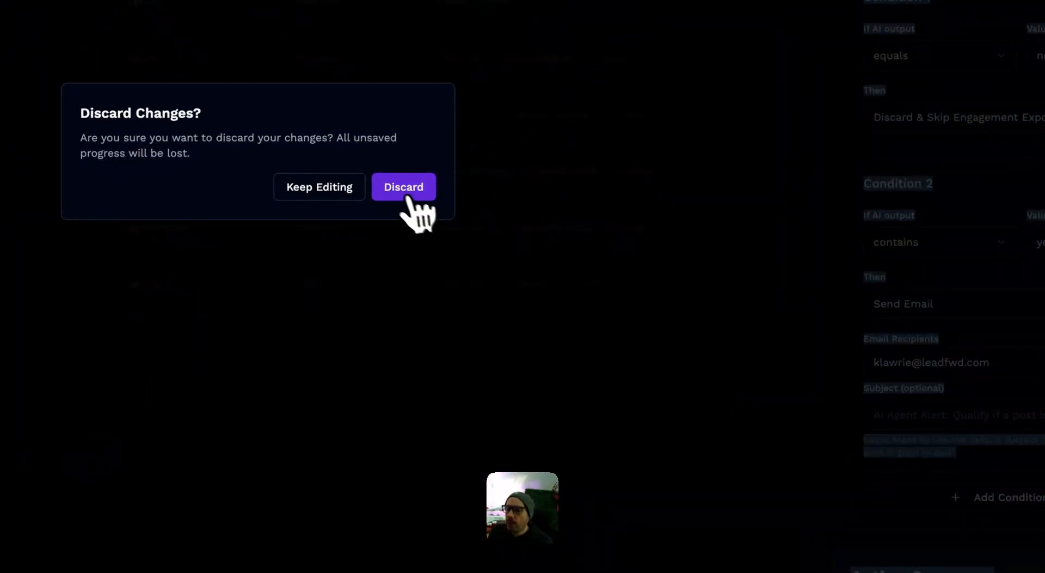
click(408, 197)
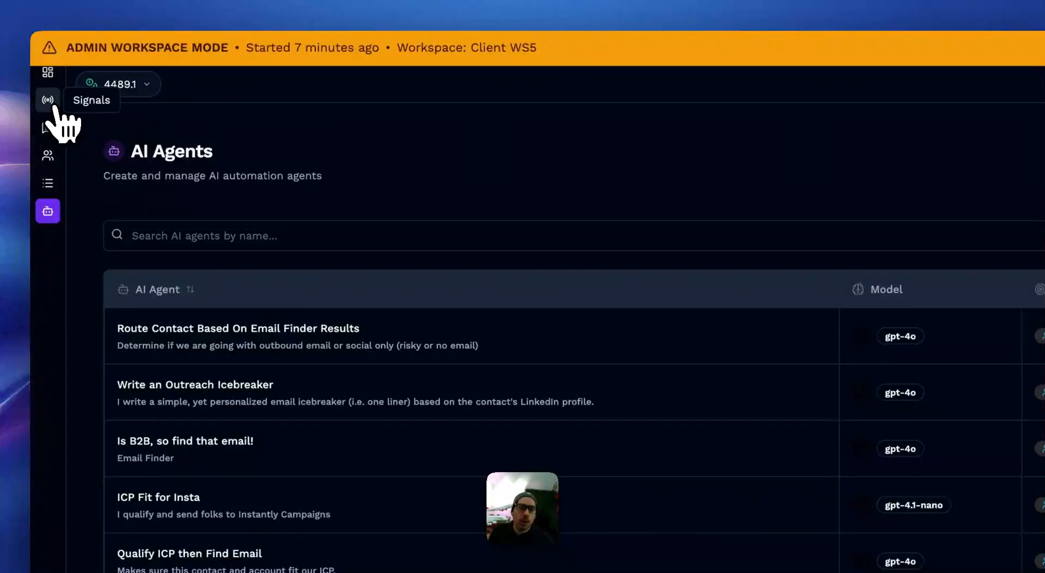
click(40, 93)
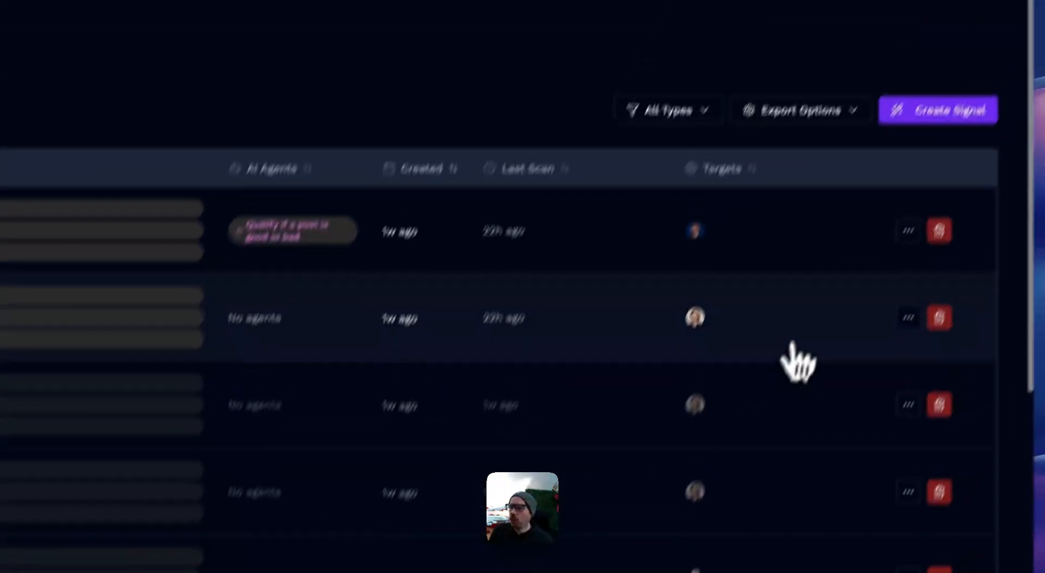
click(887, 274)
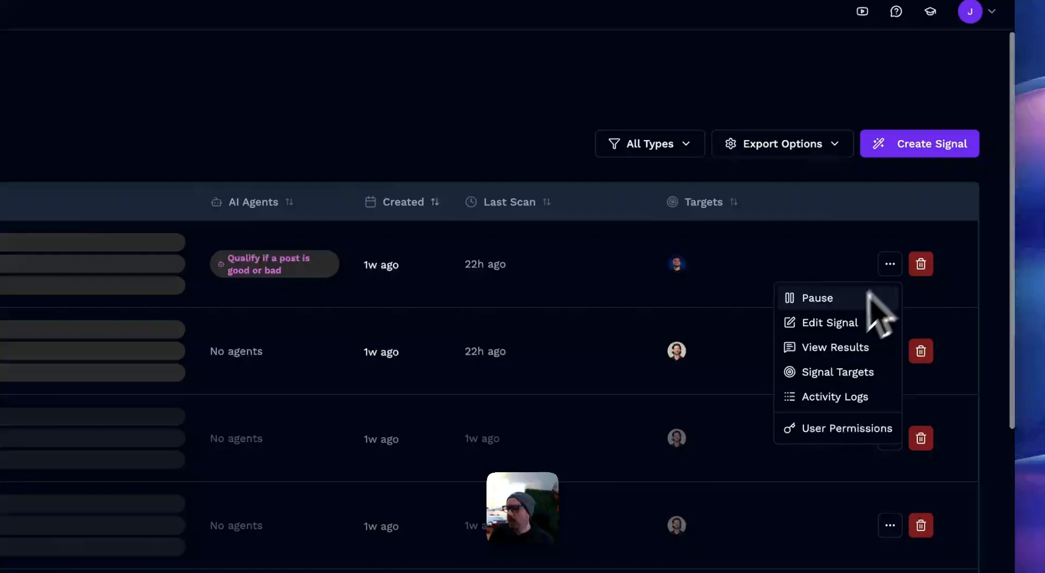
click(833, 321)
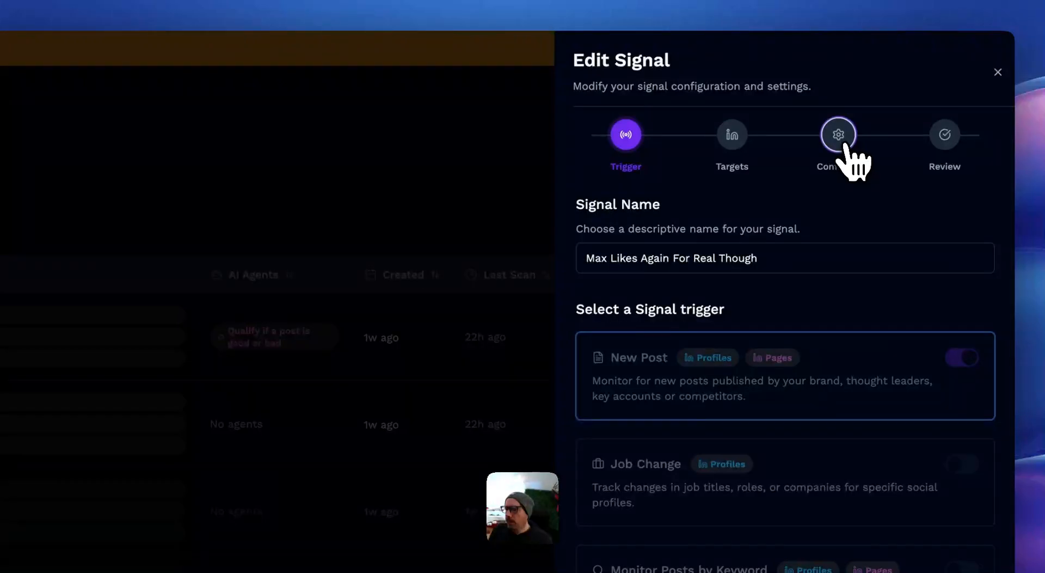
Step: Examine the signal's AI agent selection and execution order in its configuration stage, then cancel out of managing the agents
click(841, 68)
scroll(759, 420, down, 20)
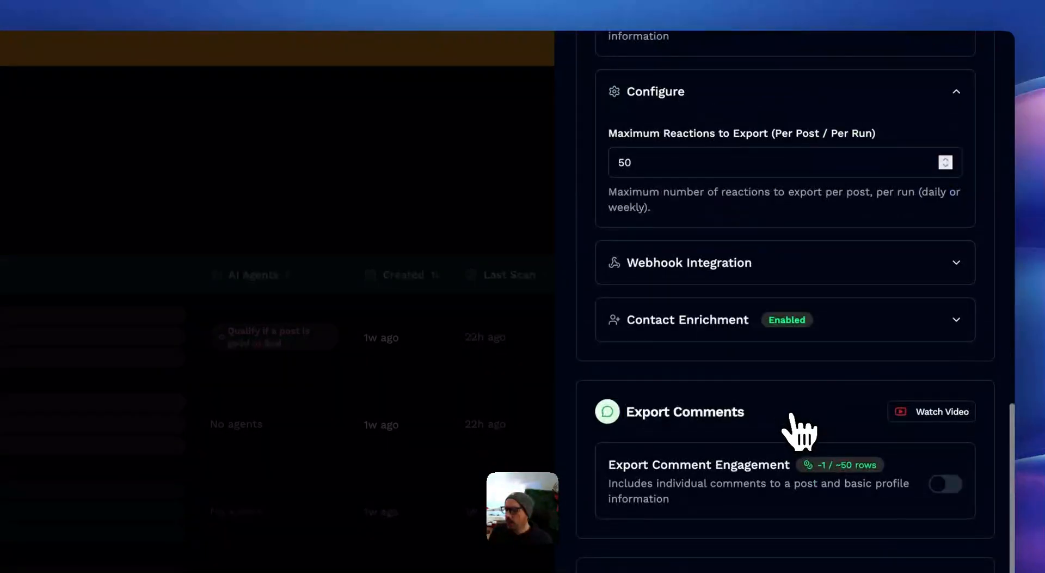
scroll(901, 232, down, 10)
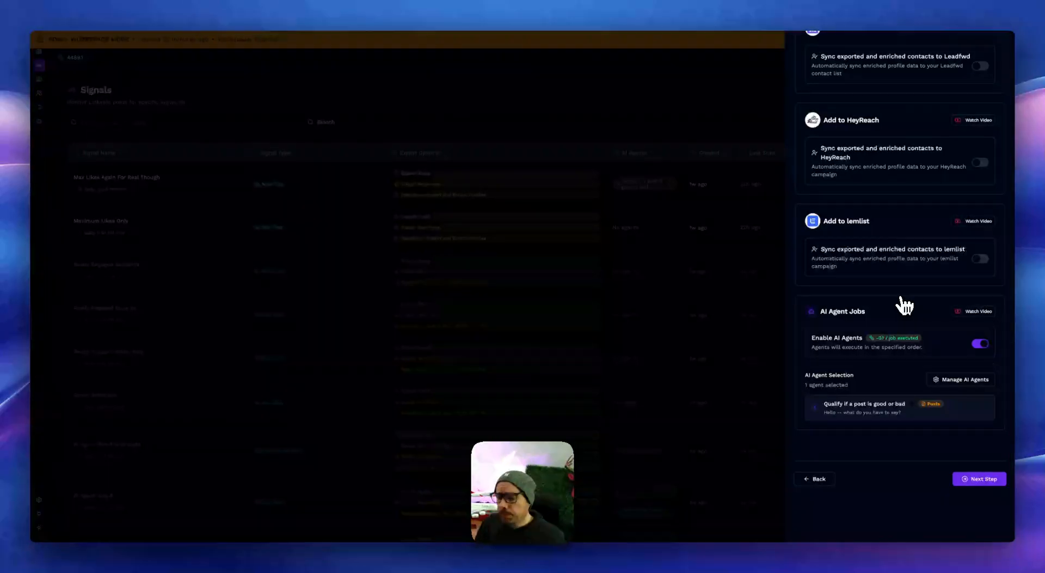
click(963, 380)
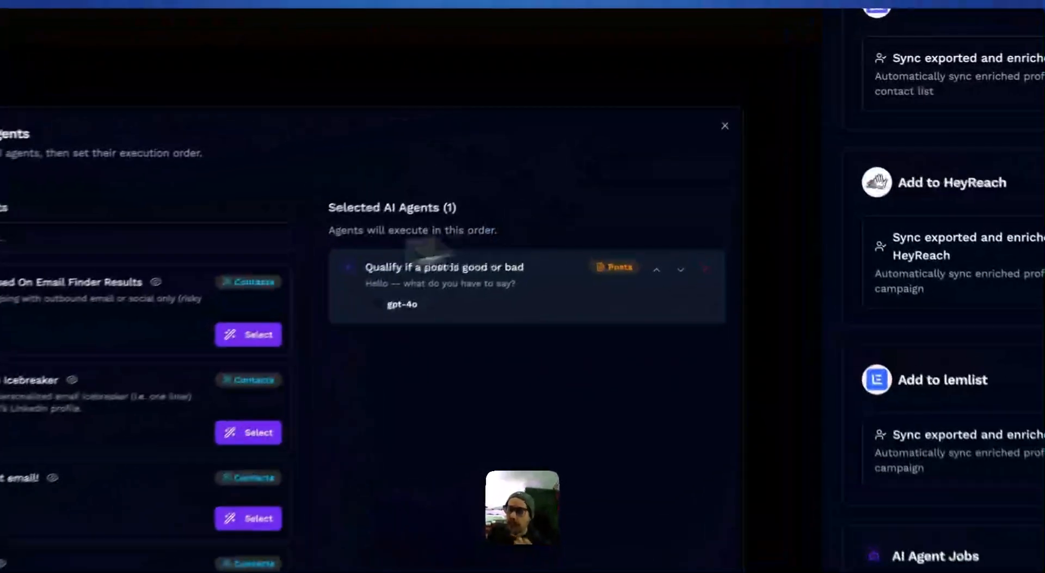
drag(619, 145, 532, 144)
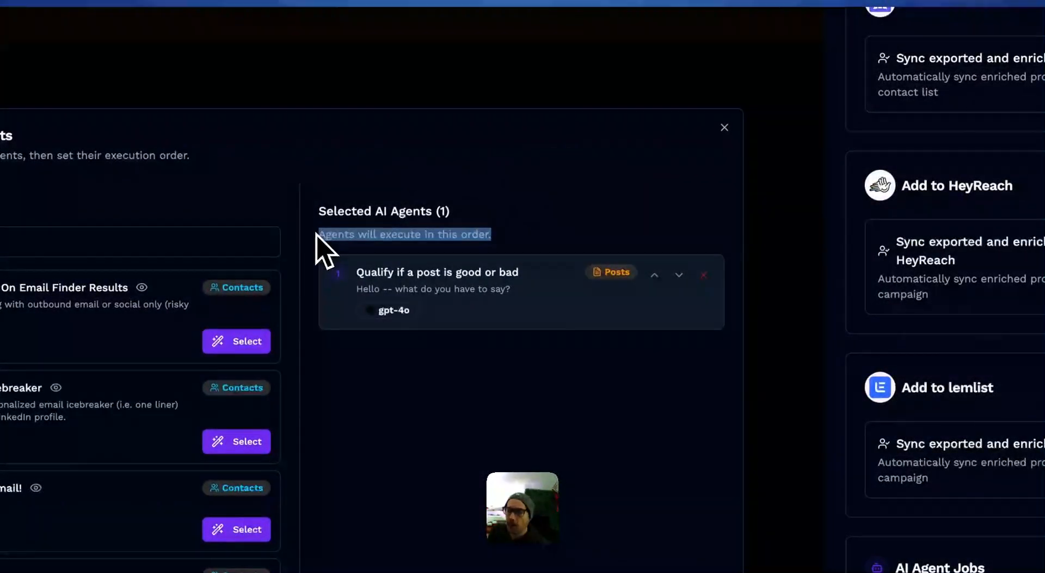
click(355, 239)
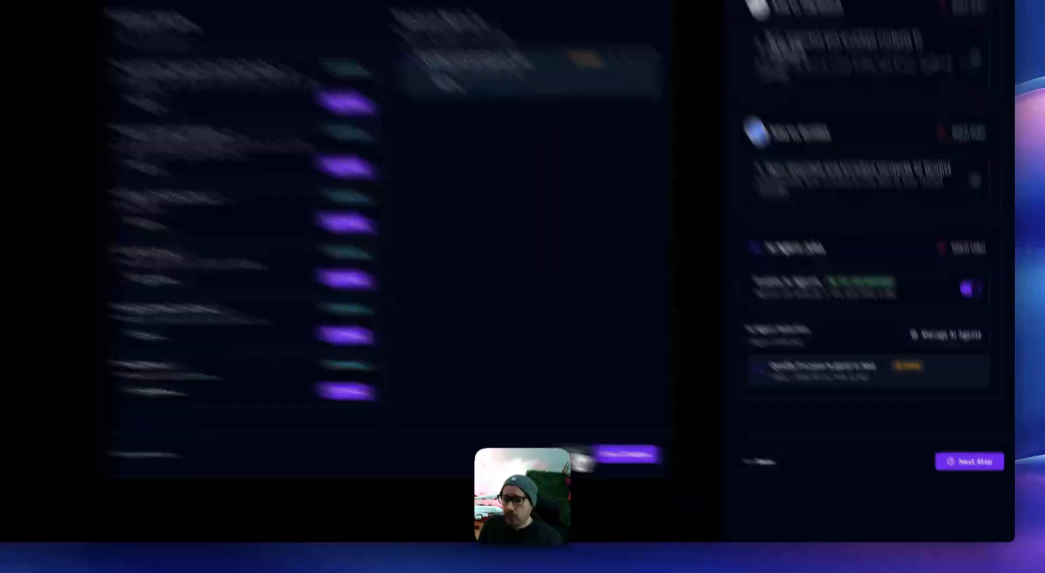
click(674, 473)
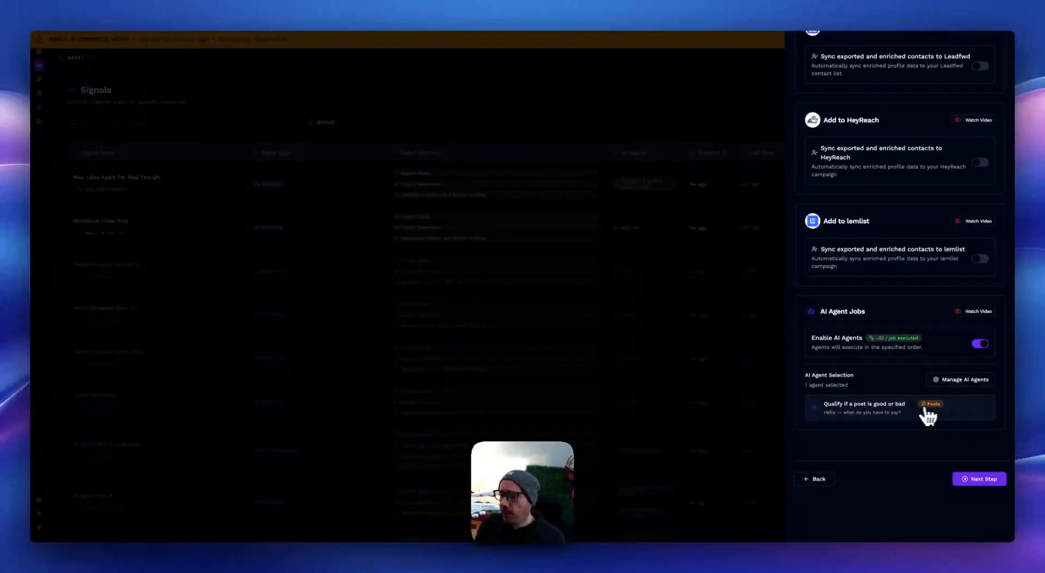
Step: Reopen the signal's agent management and preview the prompt and conditional actions of 'Route Contact Based On Email Finder Results'
click(965, 381)
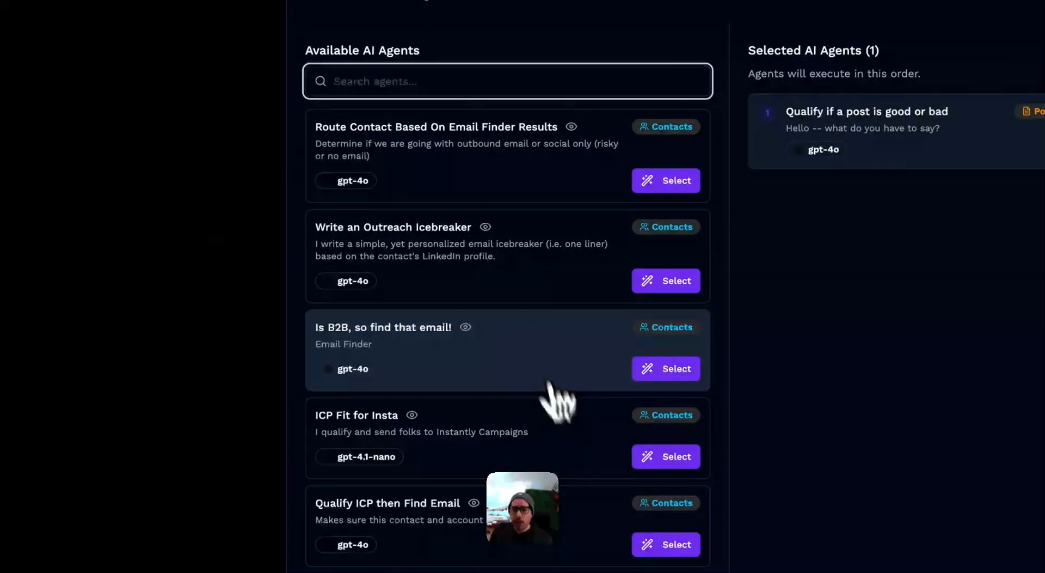
click(571, 126)
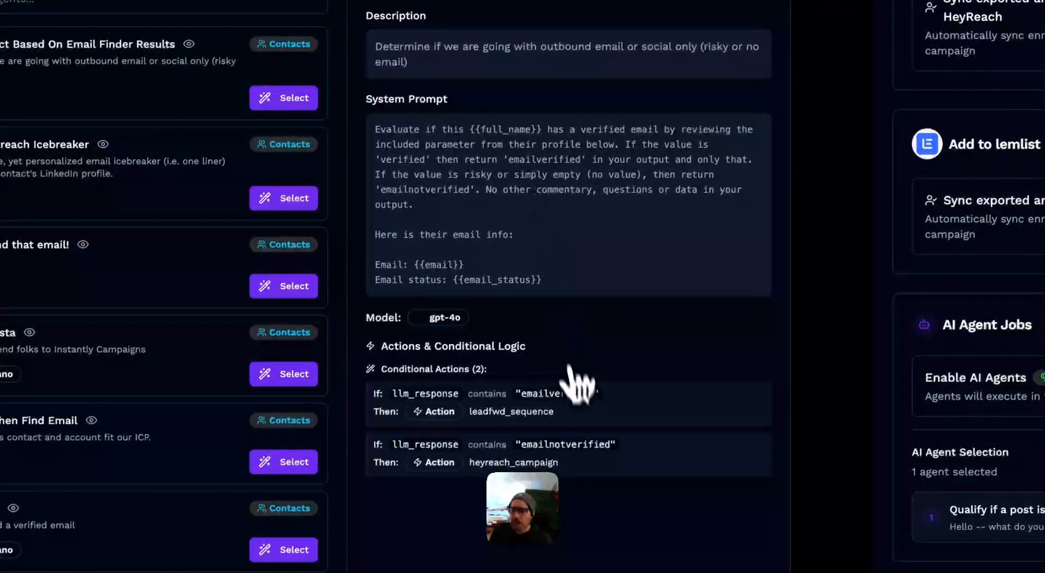
drag(605, 461, 385, 380)
click(385, 380)
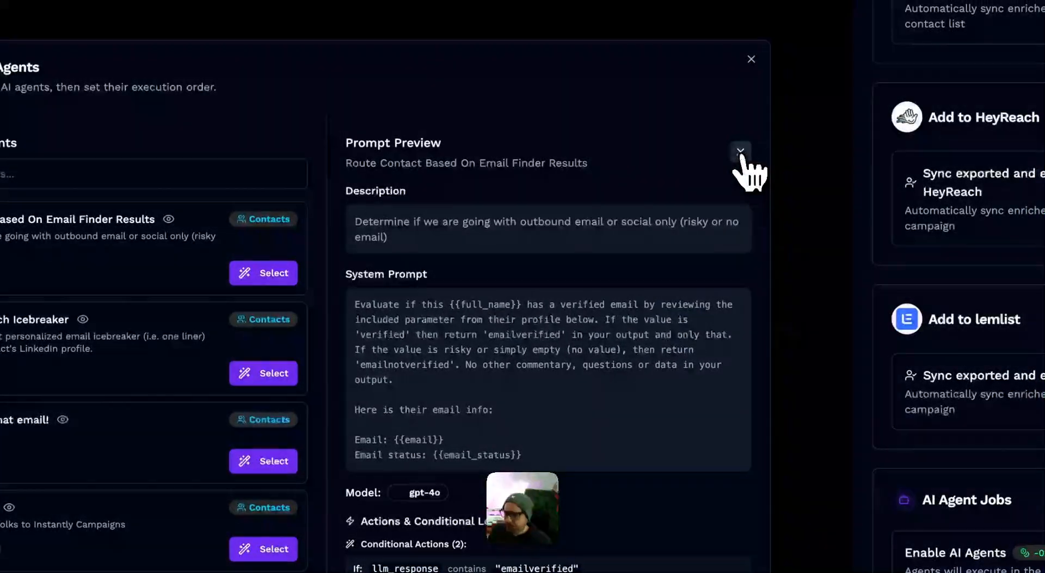
click(739, 152)
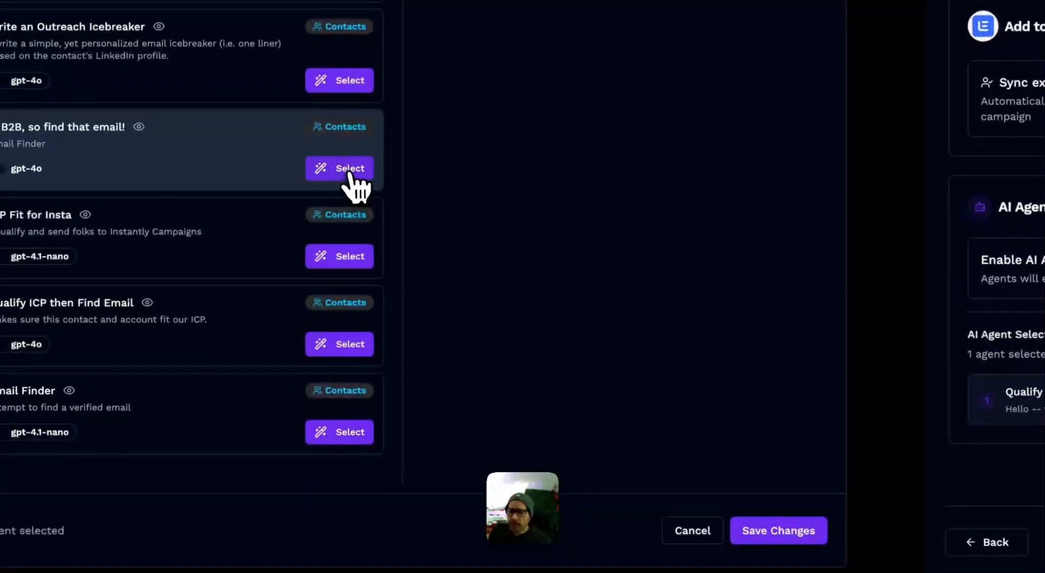
Step: Add the 'Qualify ICP then Find Email' and 'Is B2B, so find that email!' agents, ordered second and third after post qualification, and save the selection
click(272, 466)
click(349, 287)
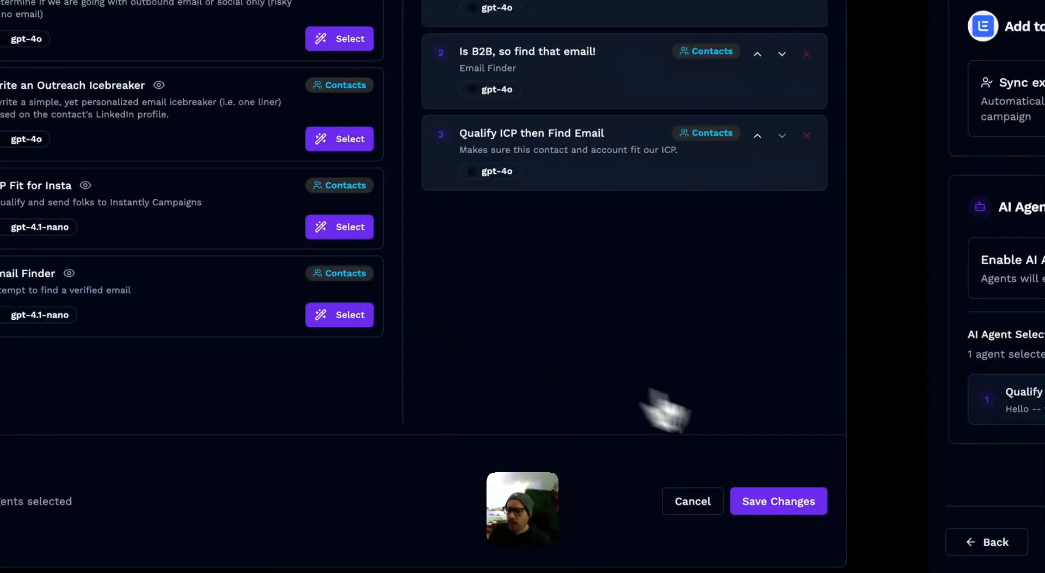
click(519, 125)
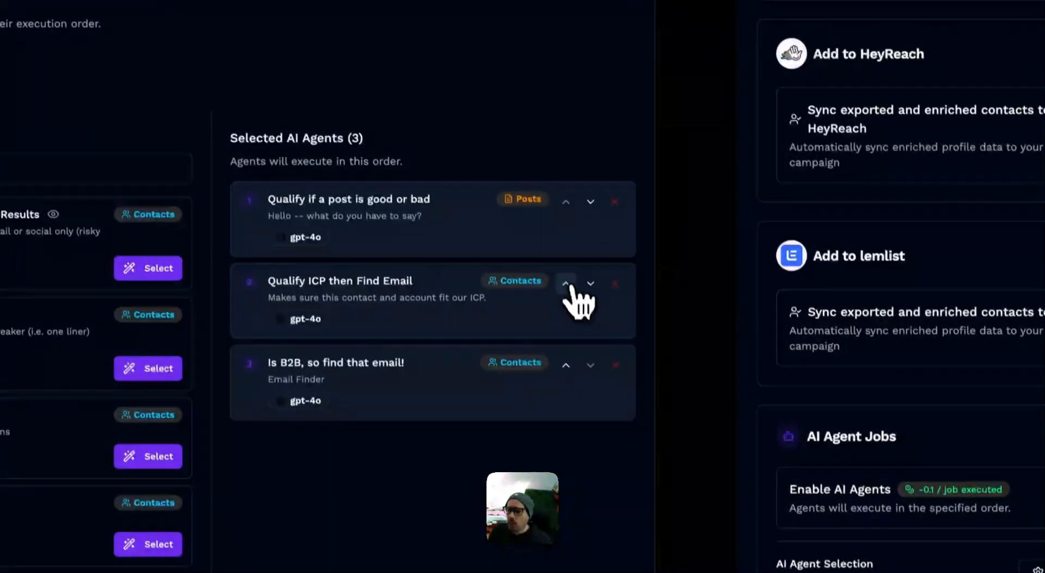
click(567, 284)
click(591, 283)
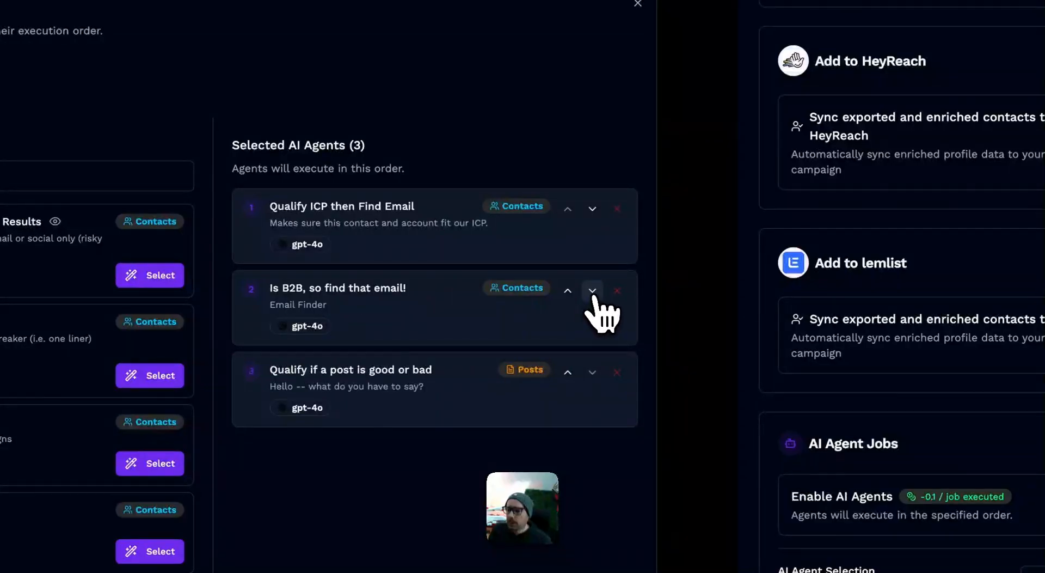
click(568, 372)
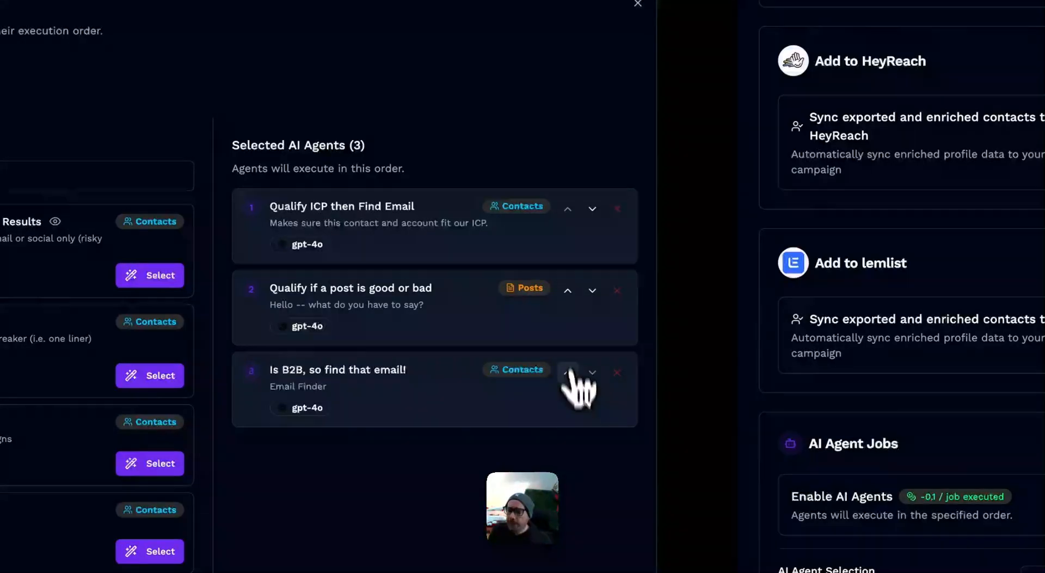
click(568, 290)
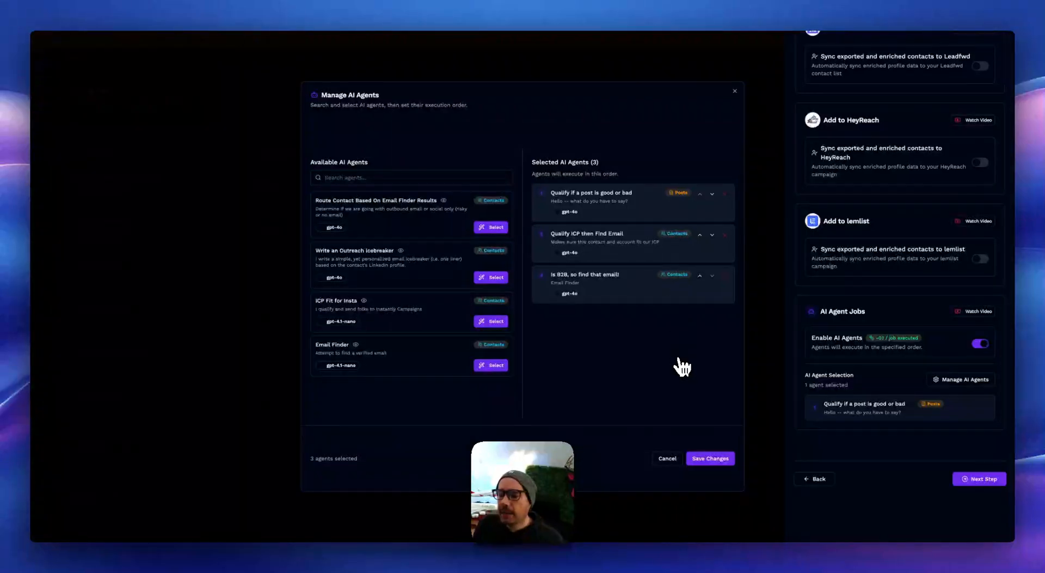
click(712, 460)
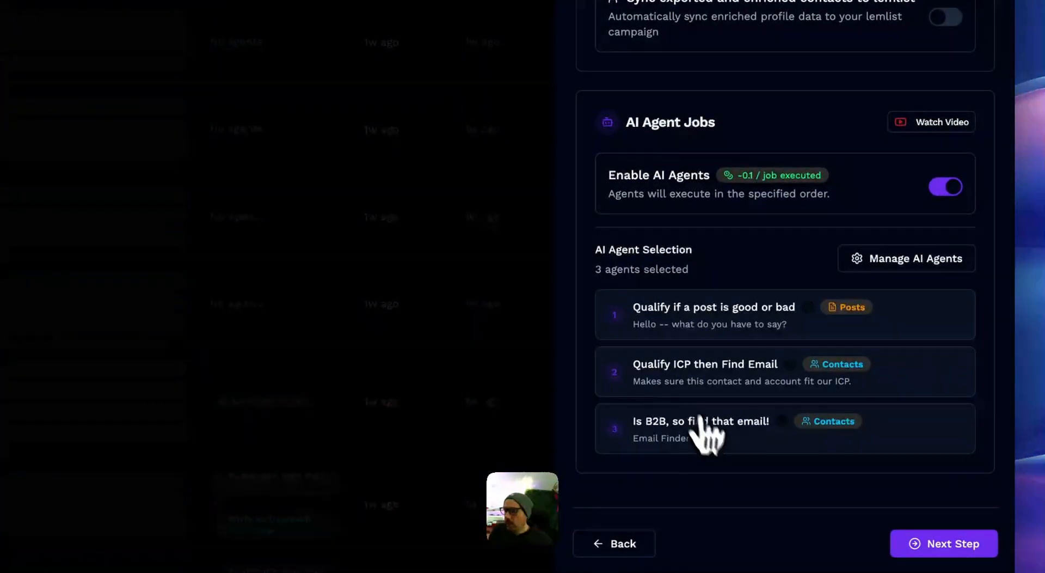
Step: Review the signal's ordered agent list, then close the signal editor and discard the unsaved changes
scroll(708, 417, down, 2)
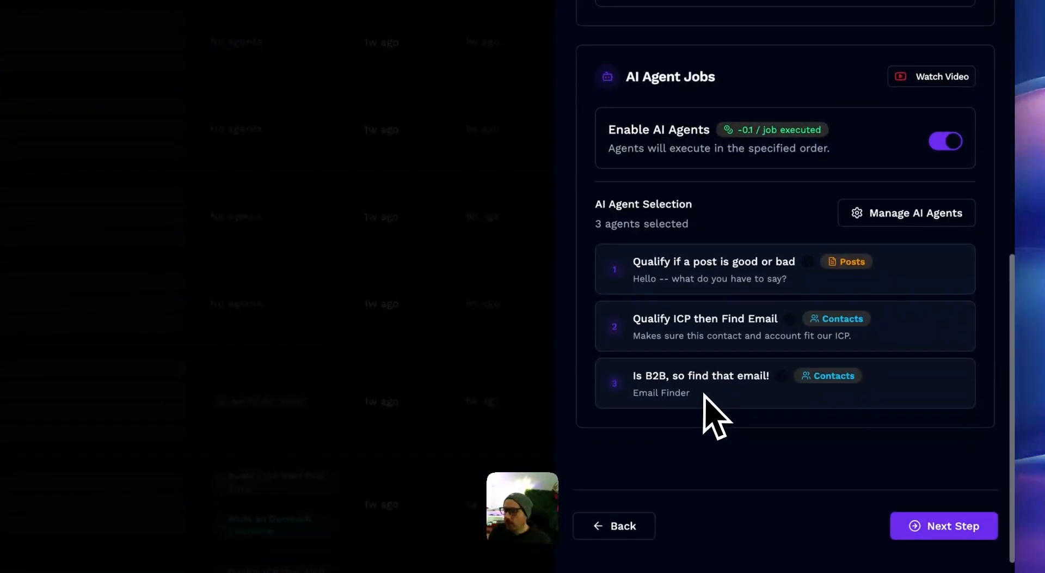
scroll(708, 405, up, 3)
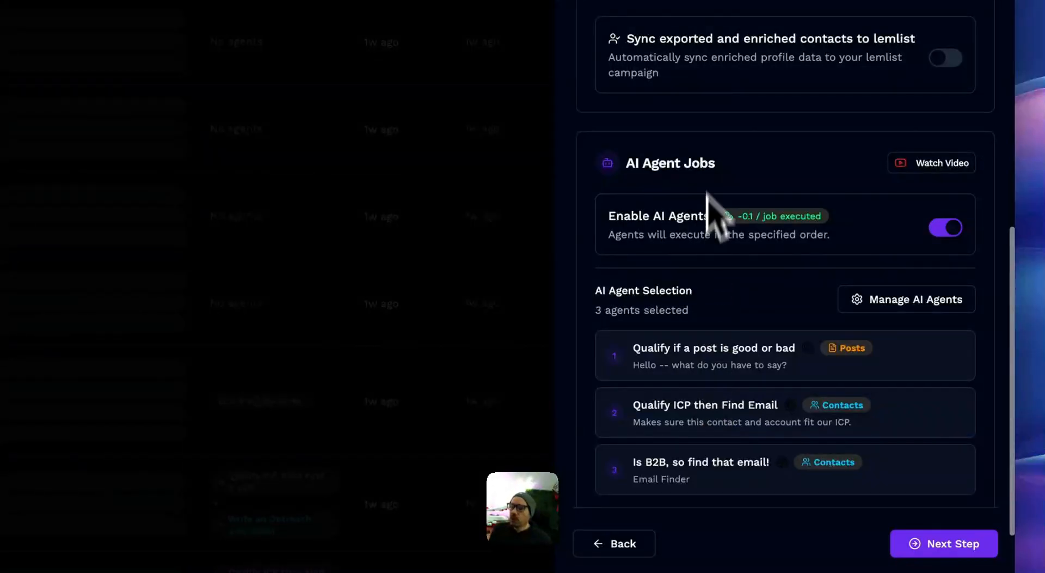
scroll(712, 163, up, 8)
click(491, 153)
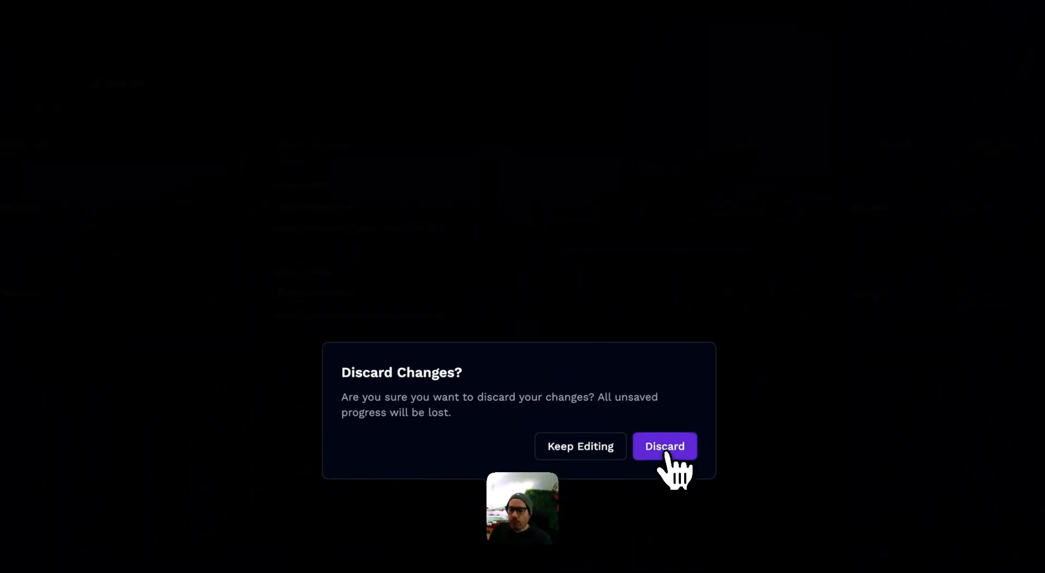
click(667, 452)
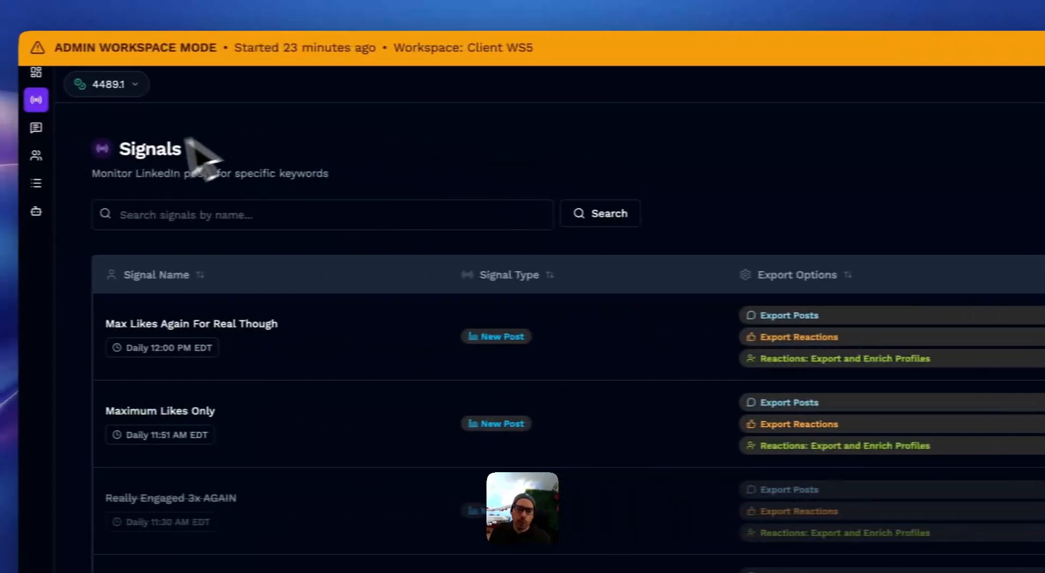
Step: Go to the Contacts page, select the first two contacts and open AI agent processing for them
click(49, 159)
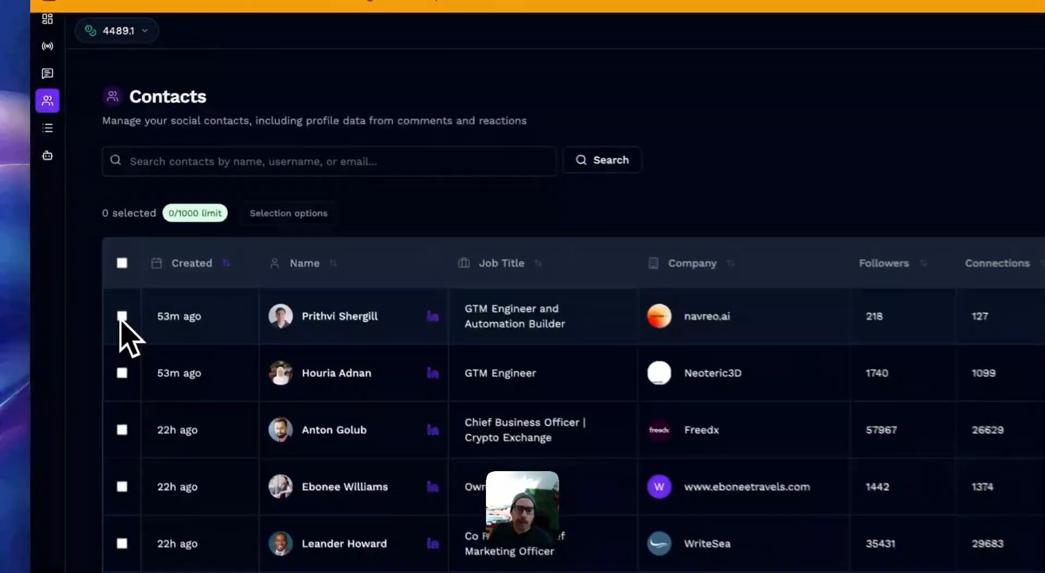
click(77, 203)
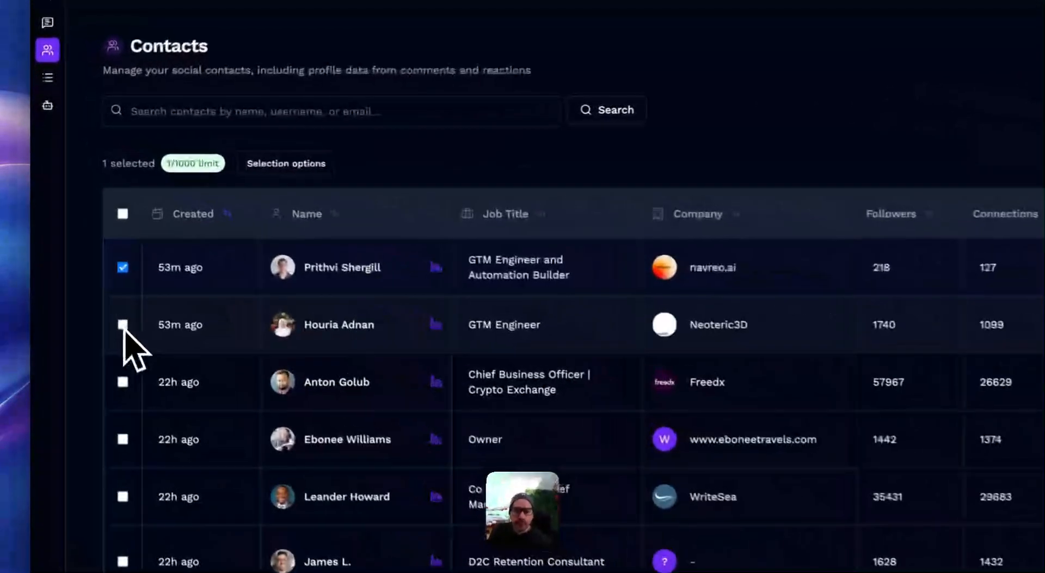
click(76, 232)
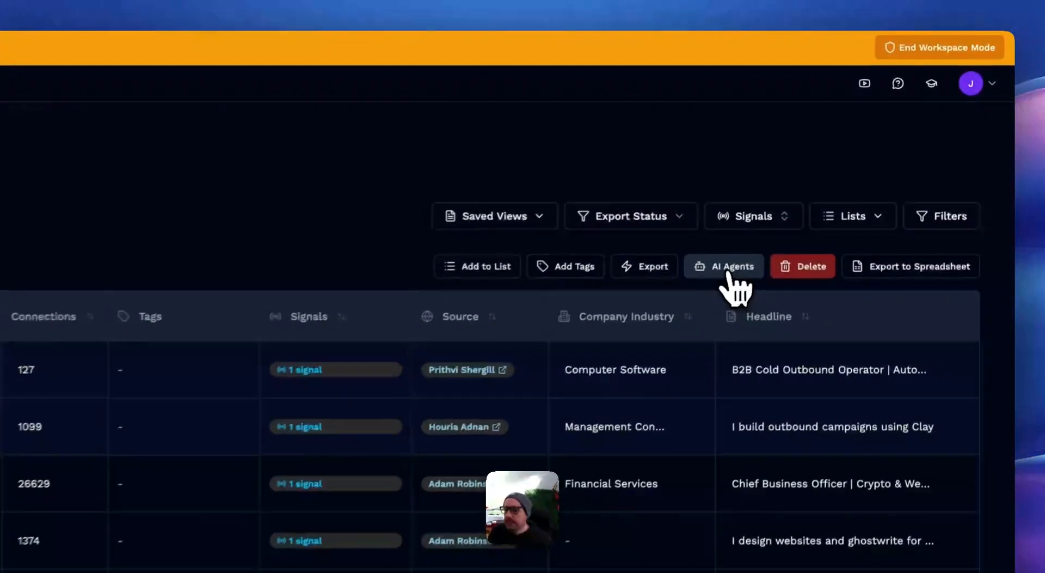
click(730, 273)
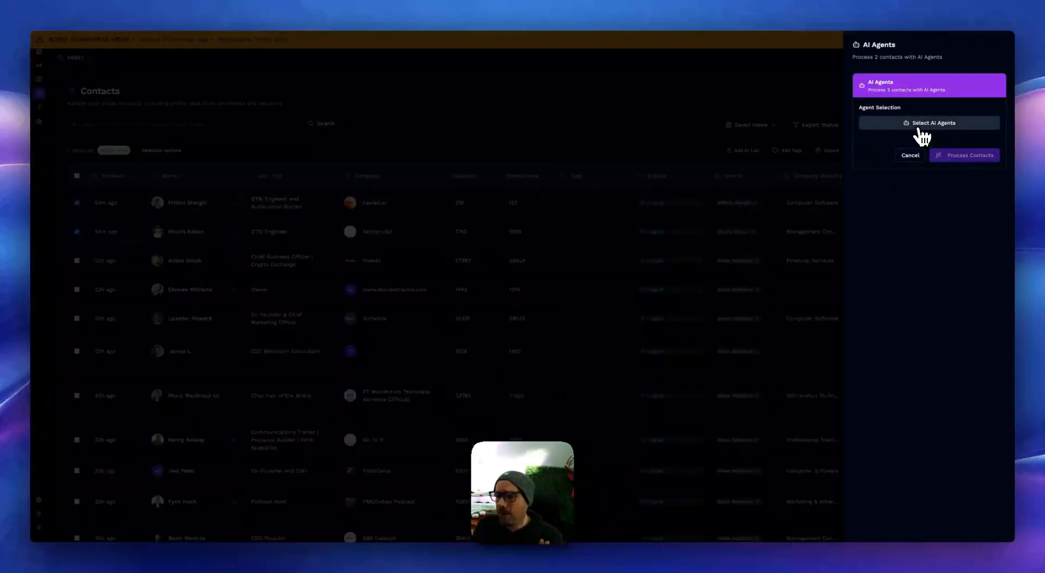
Step: Preview the 'ICP Fit for Insta' agent's prompt and actions among the available contact agents, then leave without processing the contacts
click(919, 127)
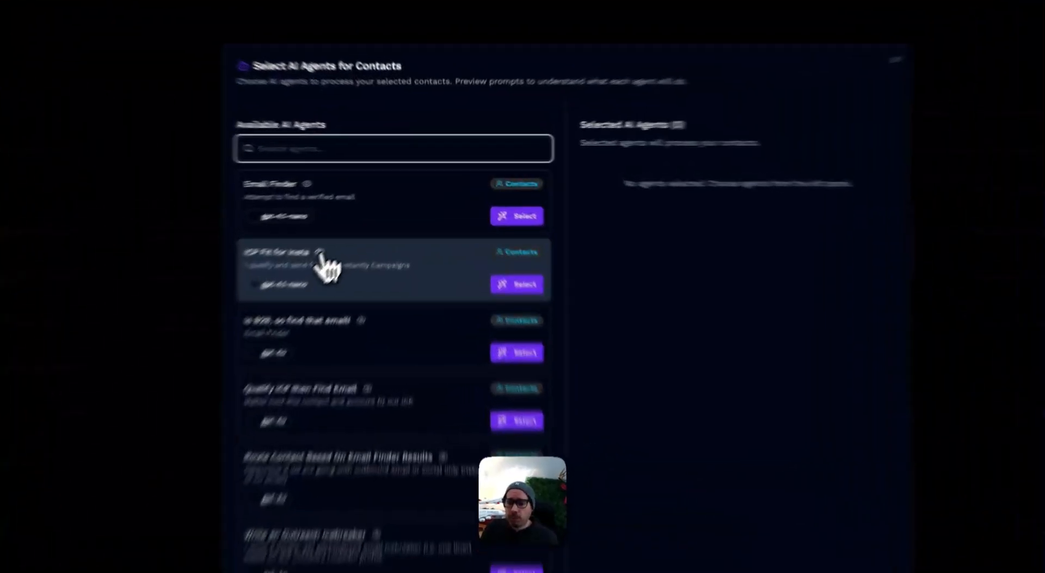
click(364, 214)
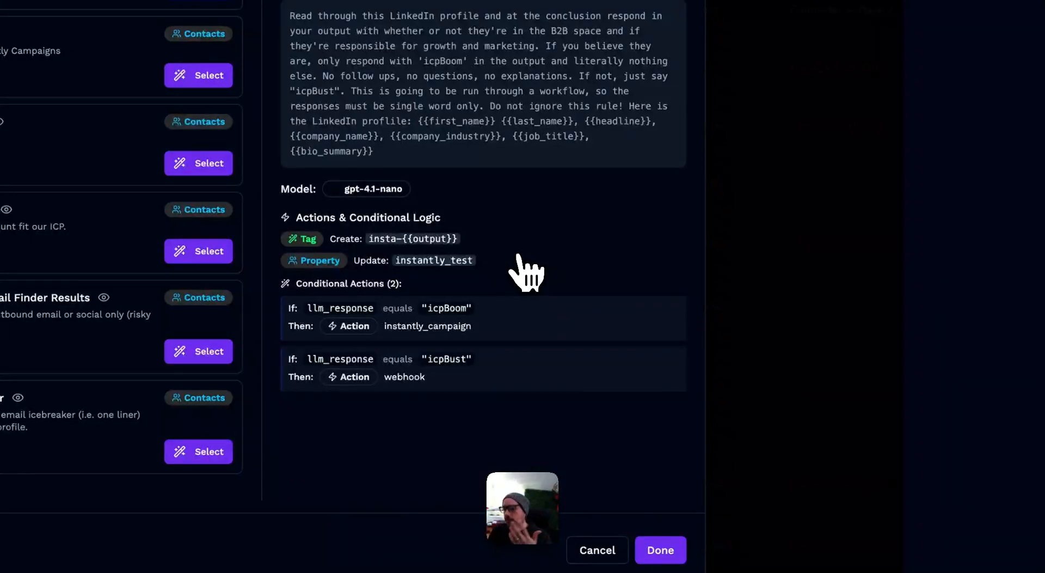
click(479, 433)
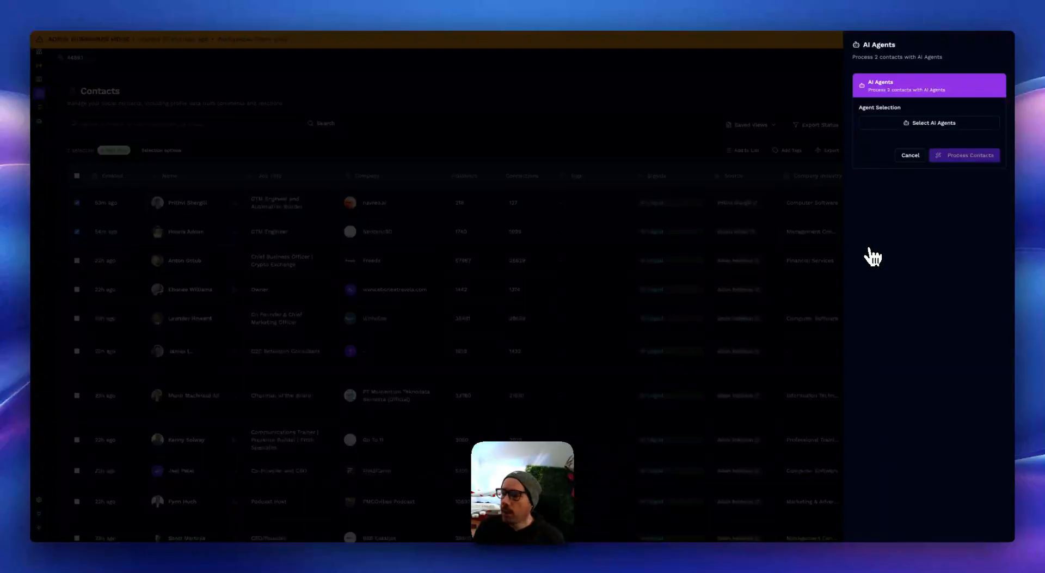
click(666, 95)
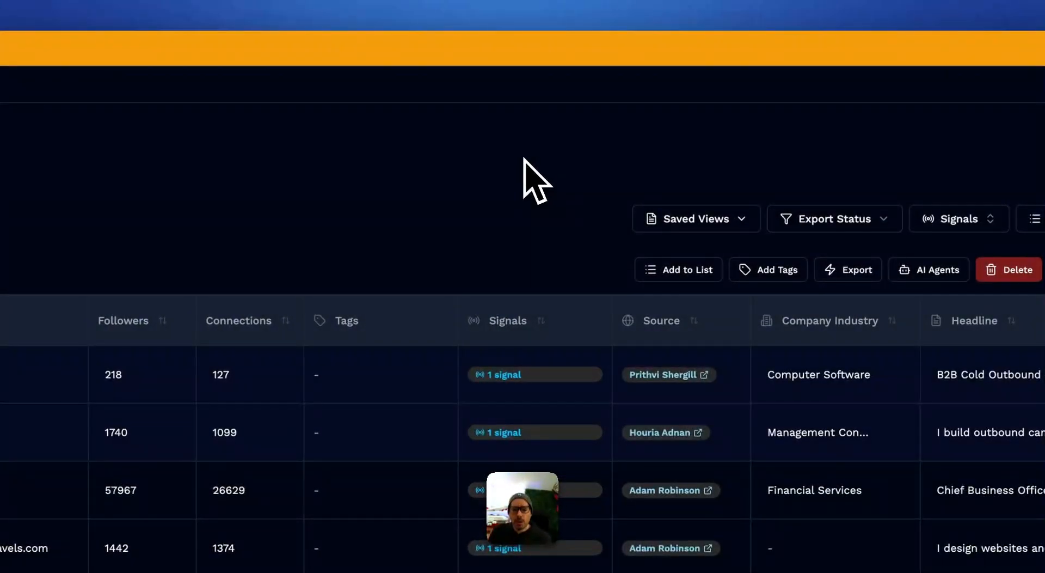